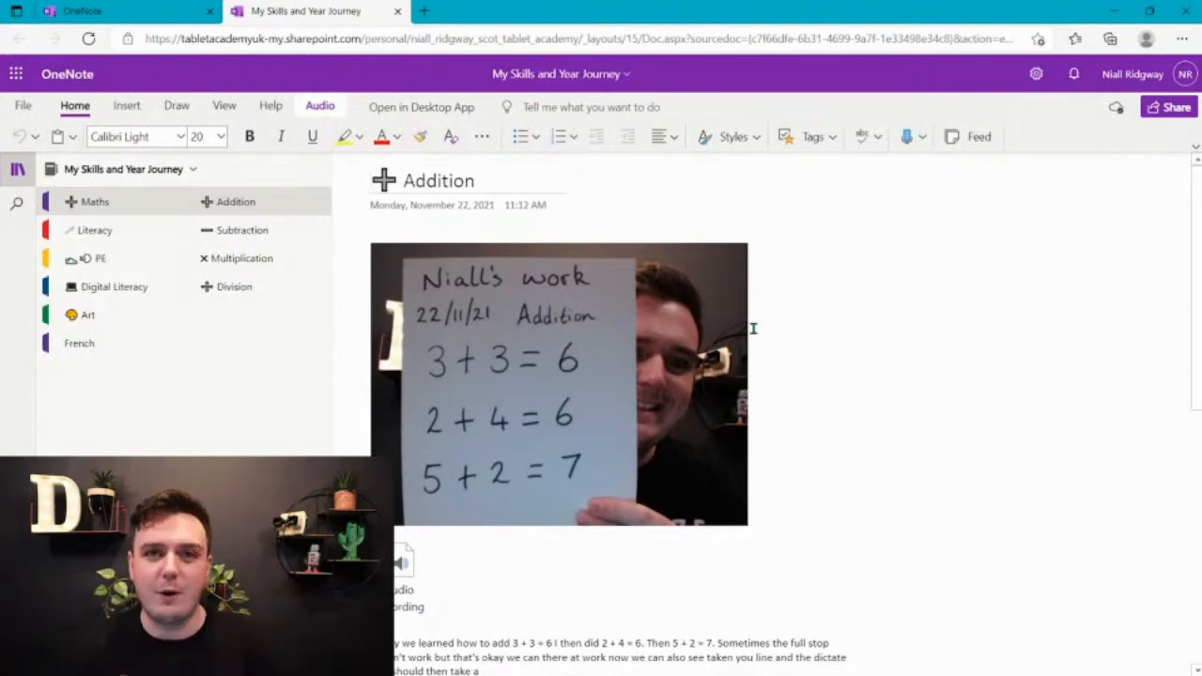
Open the Multiplication page in the Maths section and set up a black pen with a chosen line thickness
{"action": "left_click", "coordinate": [243, 259]}
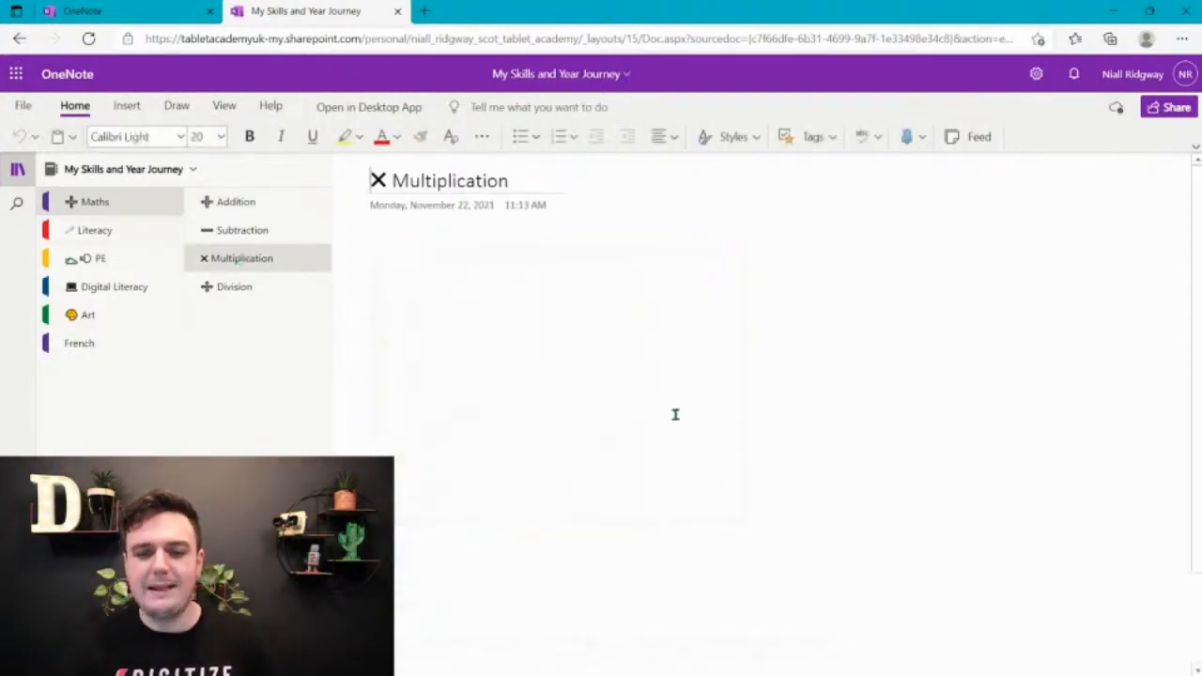
{"action": "left_click", "coordinate": [528, 324]}
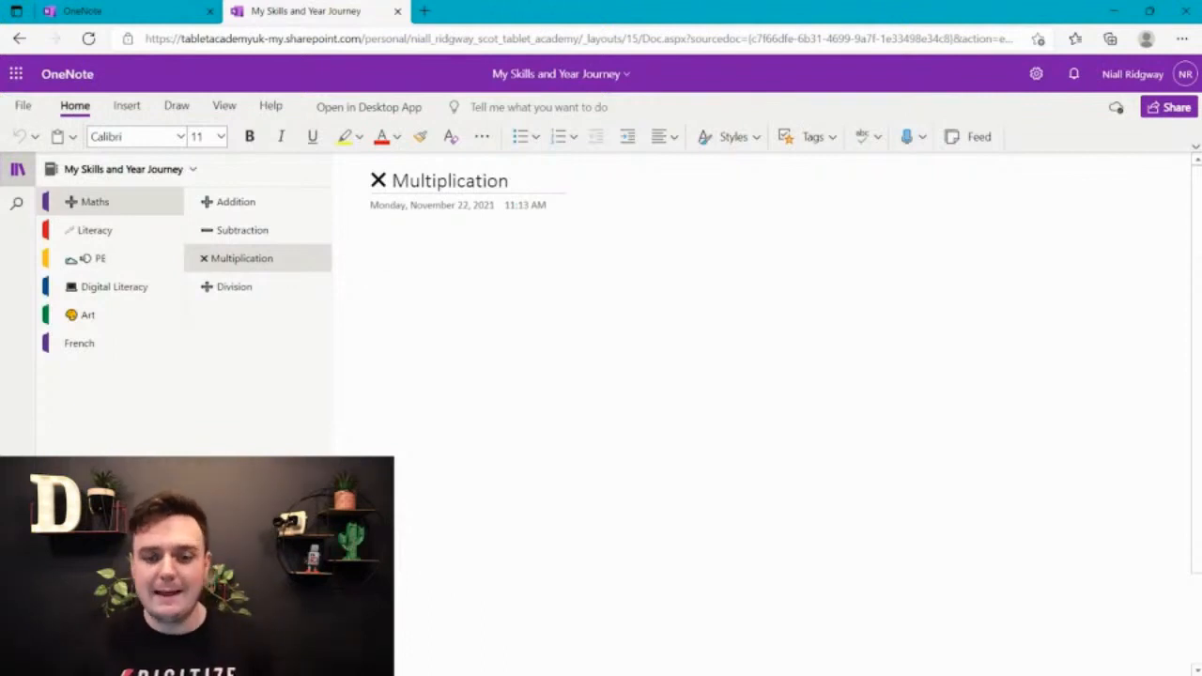
{"action": "left_click", "coordinate": [177, 107]}
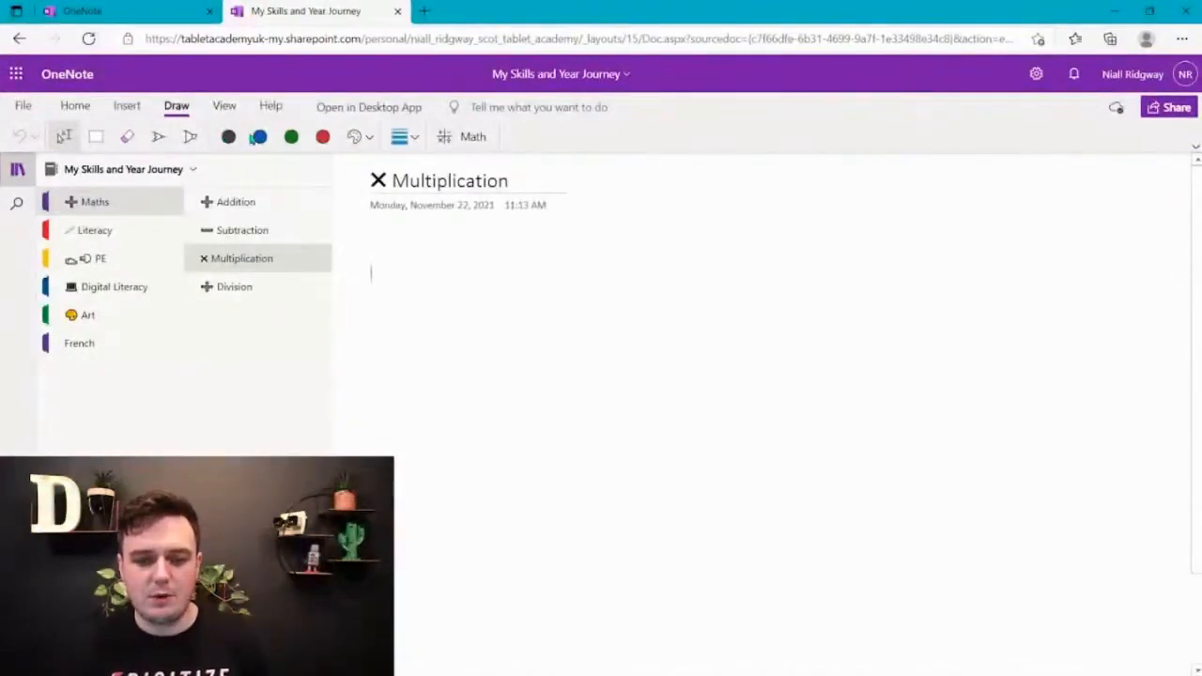
{"action": "left_click", "coordinate": [227, 138]}
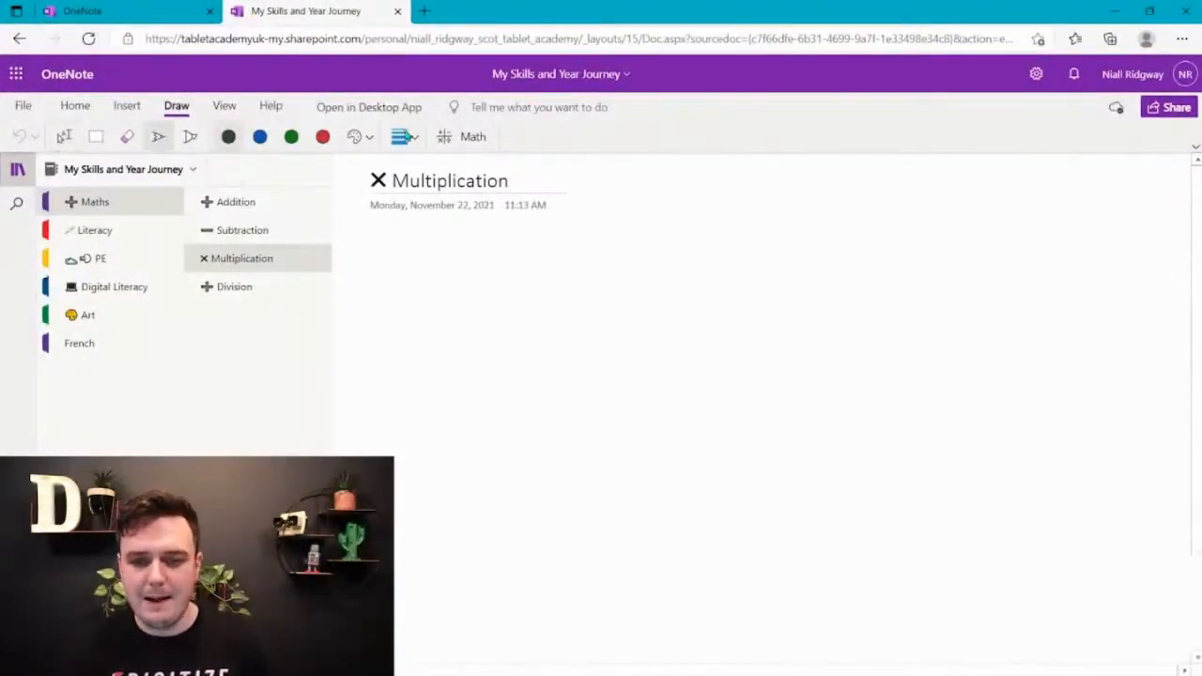
{"action": "left_click", "coordinate": [406, 139]}
{"action": "left_click", "coordinate": [449, 377]}
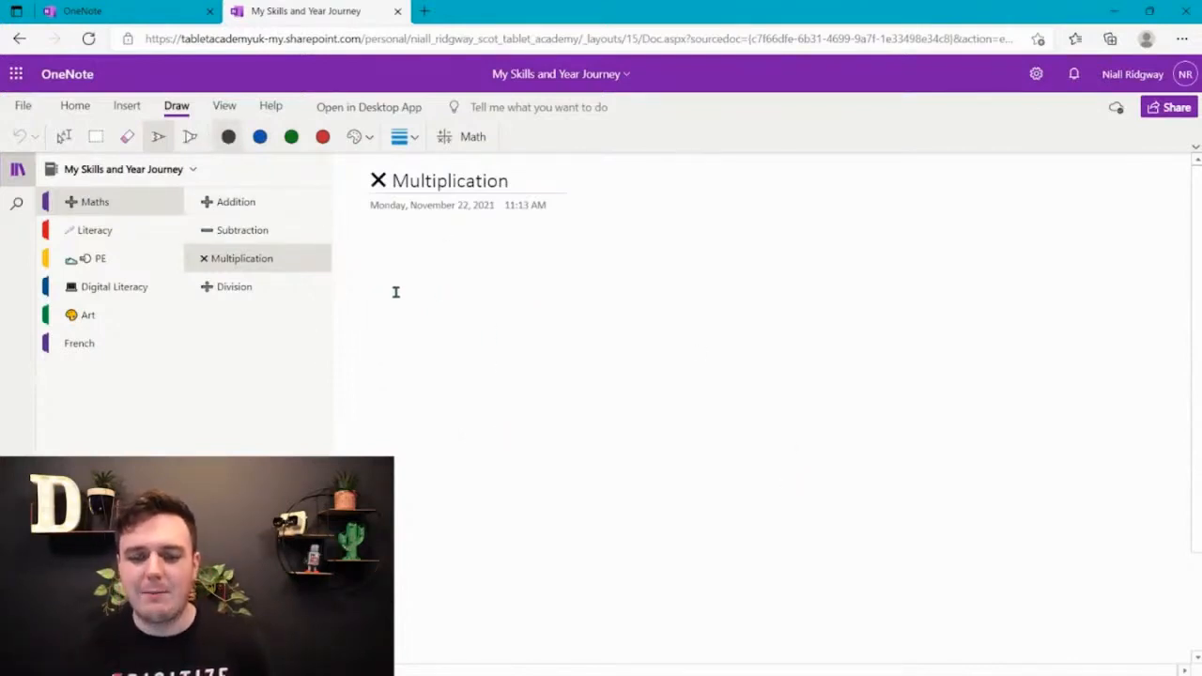
Handwrite the equation 4 × 6 = in large black ink across the area below the page title
{"action": "mouse_move", "coordinate": [400, 272]}
{"action": "left_mouse_down"}
{"action": "mouse_move", "coordinate": [442, 377]}
{"action": "mouse_move", "coordinate": [495, 375]}
{"action": "left_mouse_up"}
{"action": "left_click_drag", "start_coordinate": [459, 321], "coordinate": [459, 423]}
{"action": "left_click_drag", "start_coordinate": [518, 313], "coordinate": [606, 393]}
{"action": "mouse_move", "coordinate": [586, 303]}
{"action": "left_mouse_down"}
{"action": "mouse_move", "coordinate": [552, 340]}
{"action": "mouse_move", "coordinate": [521, 413]}
{"action": "left_mouse_up"}
{"action": "mouse_move", "coordinate": [711, 249]}
{"action": "left_mouse_down"}
{"action": "mouse_move", "coordinate": [669, 413]}
{"action": "mouse_move", "coordinate": [698, 333]}
{"action": "mouse_move", "coordinate": [668, 359]}
{"action": "left_mouse_up"}
{"action": "left_click_drag", "start_coordinate": [773, 306], "coordinate": [892, 304]}
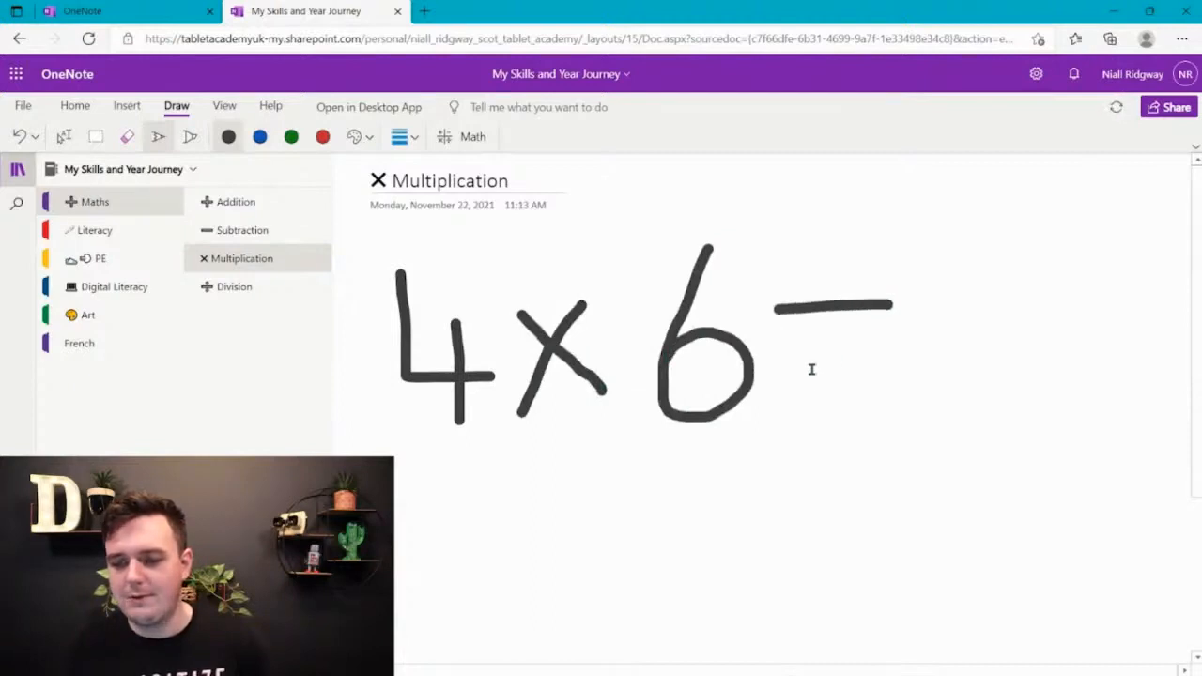
{"action": "left_click_drag", "start_coordinate": [794, 373], "coordinate": [899, 371]}
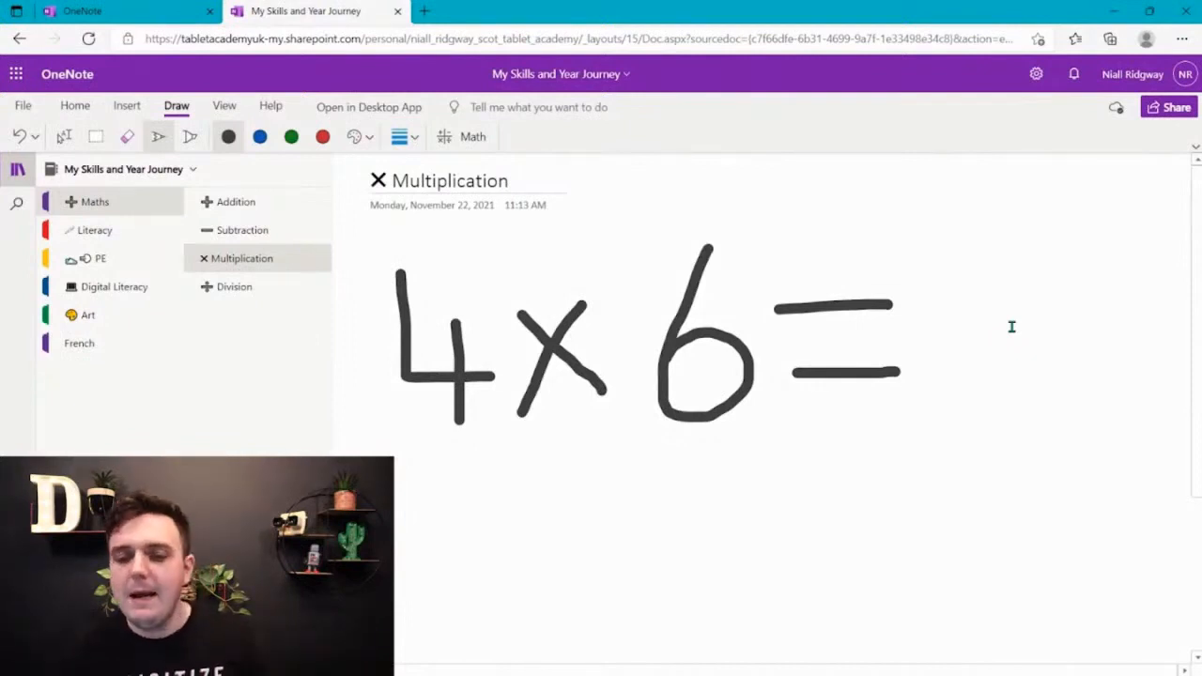
{"action": "left_click", "coordinate": [474, 138]}
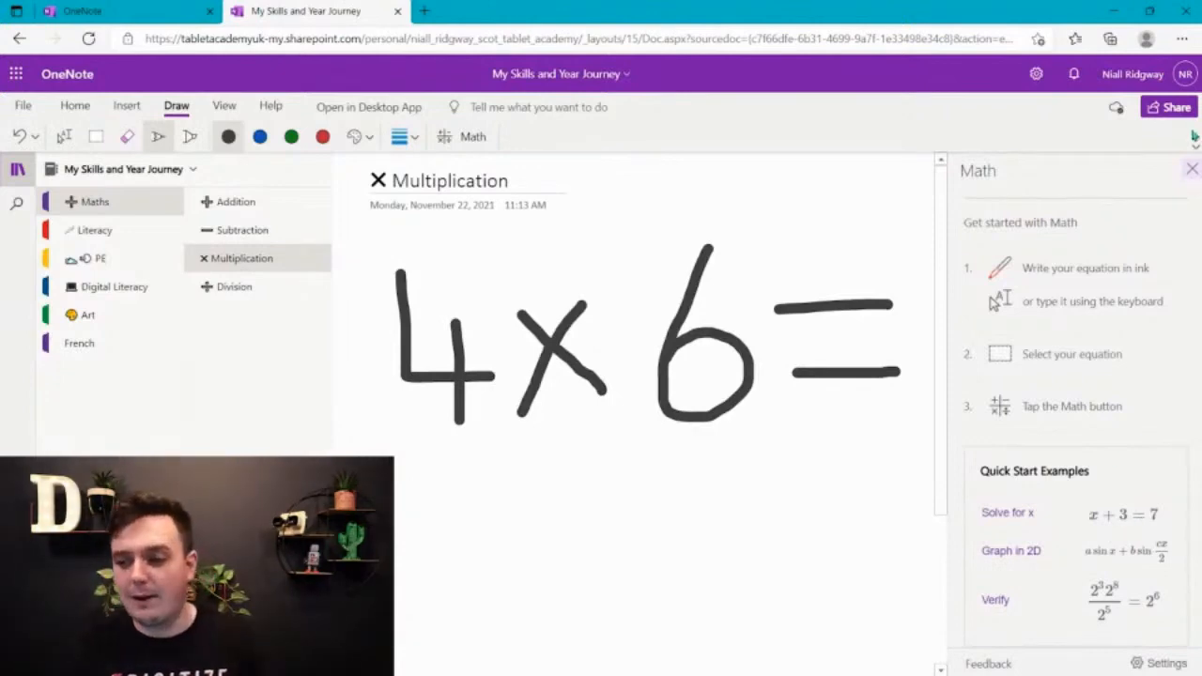
{"action": "left_click", "coordinate": [1193, 170]}
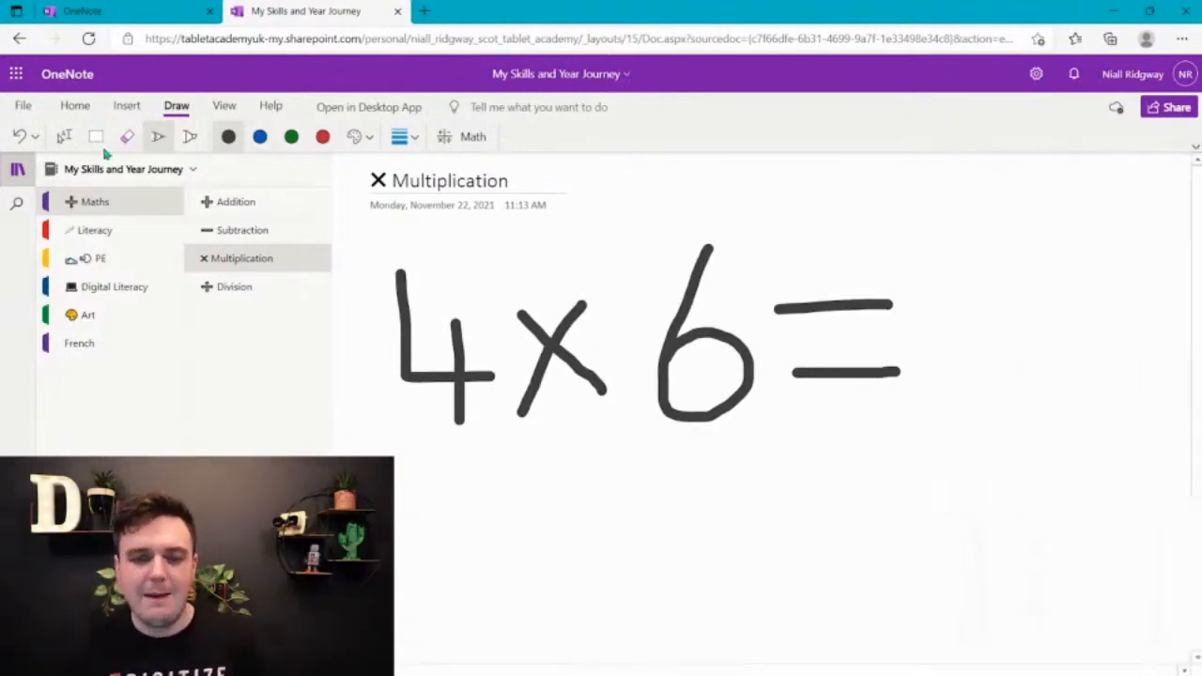
{"action": "left_click", "coordinate": [655, 431]}
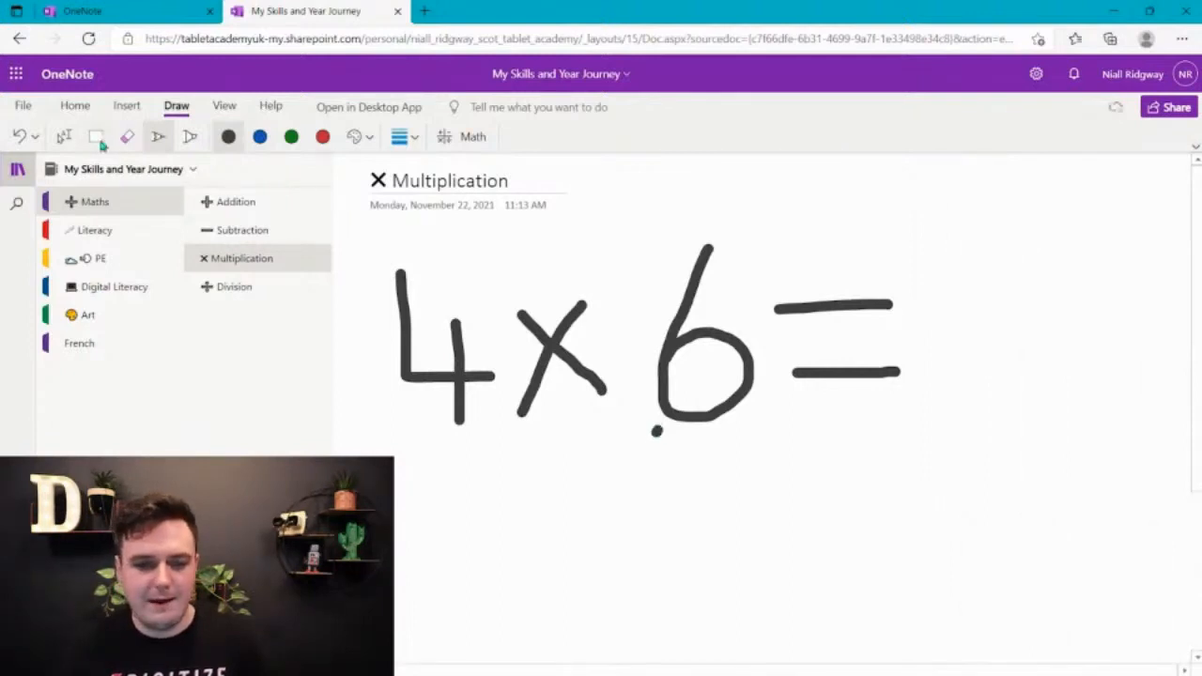
Delete the stray ink dot beside the base of the handwritten 6
{"action": "left_click", "coordinate": [97, 136]}
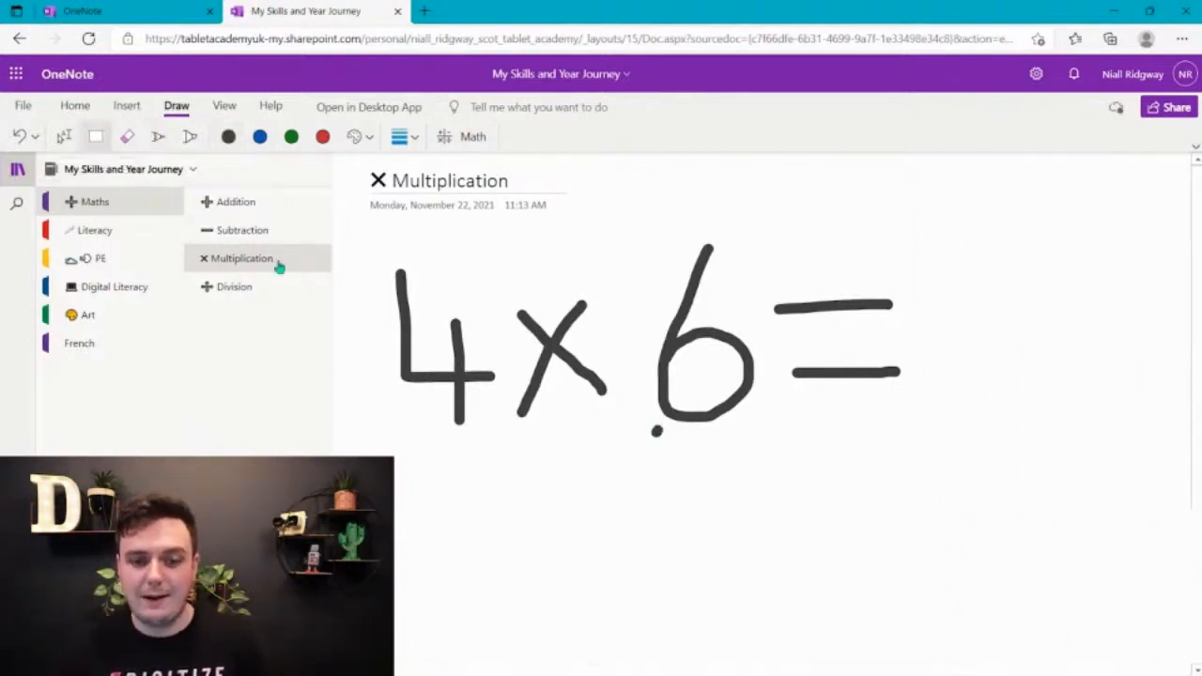
{"action": "mouse_move", "coordinate": [379, 500]}
{"action": "left_mouse_down"}
{"action": "mouse_move", "coordinate": [400, 408]}
{"action": "mouse_move", "coordinate": [795, 263]}
{"action": "mouse_move", "coordinate": [987, 228]}
{"action": "mouse_move", "coordinate": [929, 224]}
{"action": "left_mouse_up"}
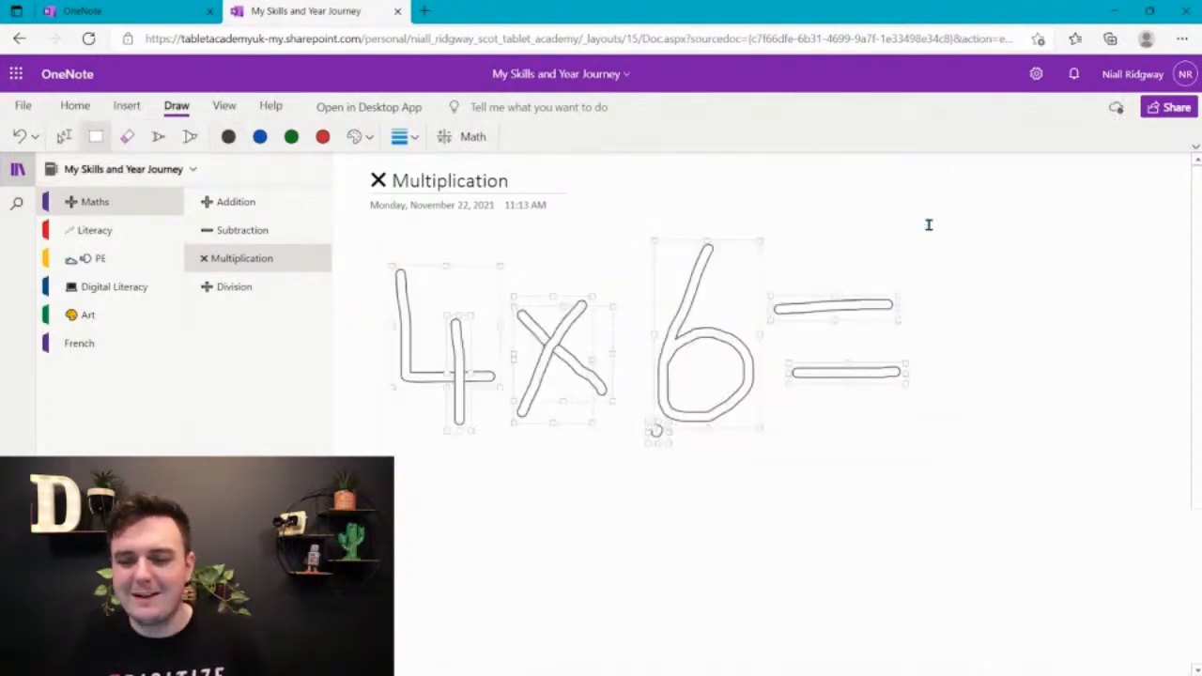
{"action": "left_click", "coordinate": [671, 442]}
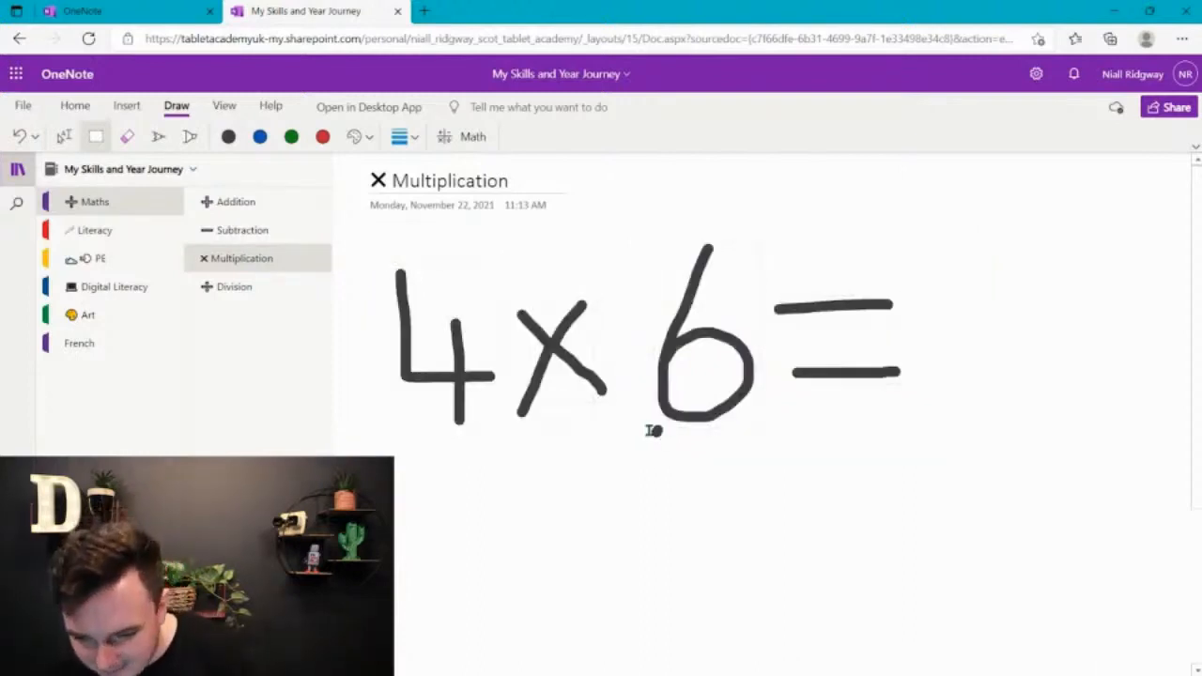
{"action": "left_click", "coordinate": [64, 137]}
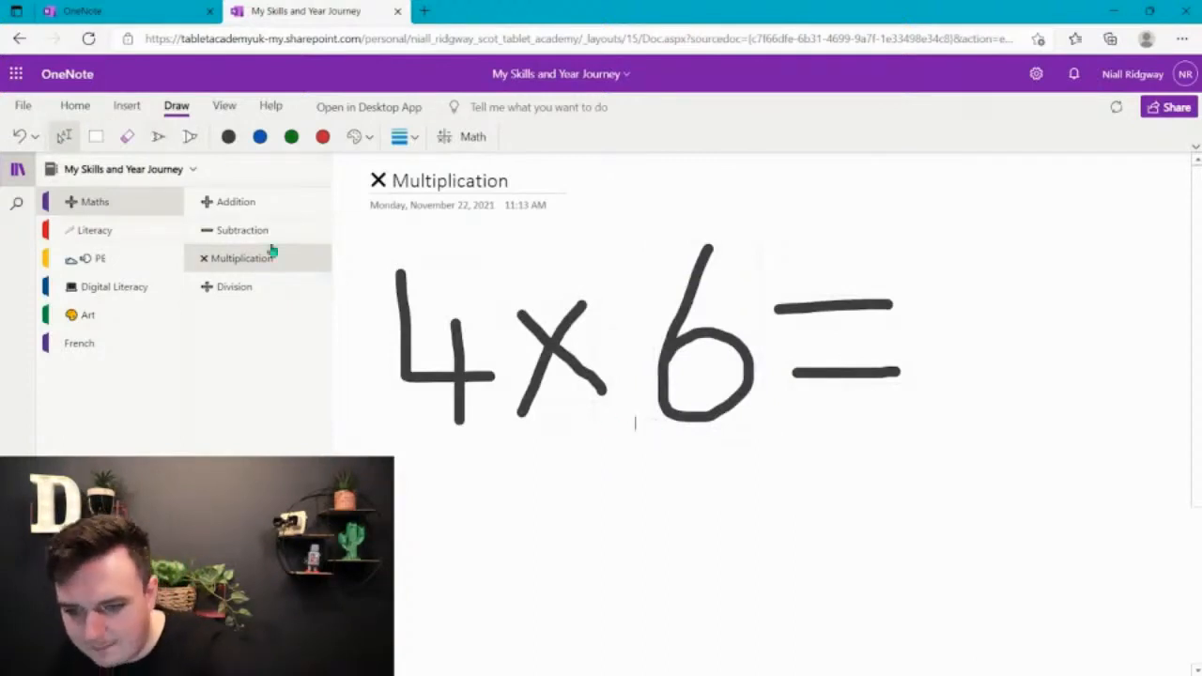
Select the whole handwritten equation and convert it from ink to typed math with the Math assistant
{"action": "left_click", "coordinate": [95, 136]}
{"action": "mouse_move", "coordinate": [361, 481]}
{"action": "left_mouse_down"}
{"action": "mouse_move", "coordinate": [367, 407]}
{"action": "mouse_move", "coordinate": [762, 231]}
{"action": "mouse_move", "coordinate": [968, 230]}
{"action": "left_mouse_up"}
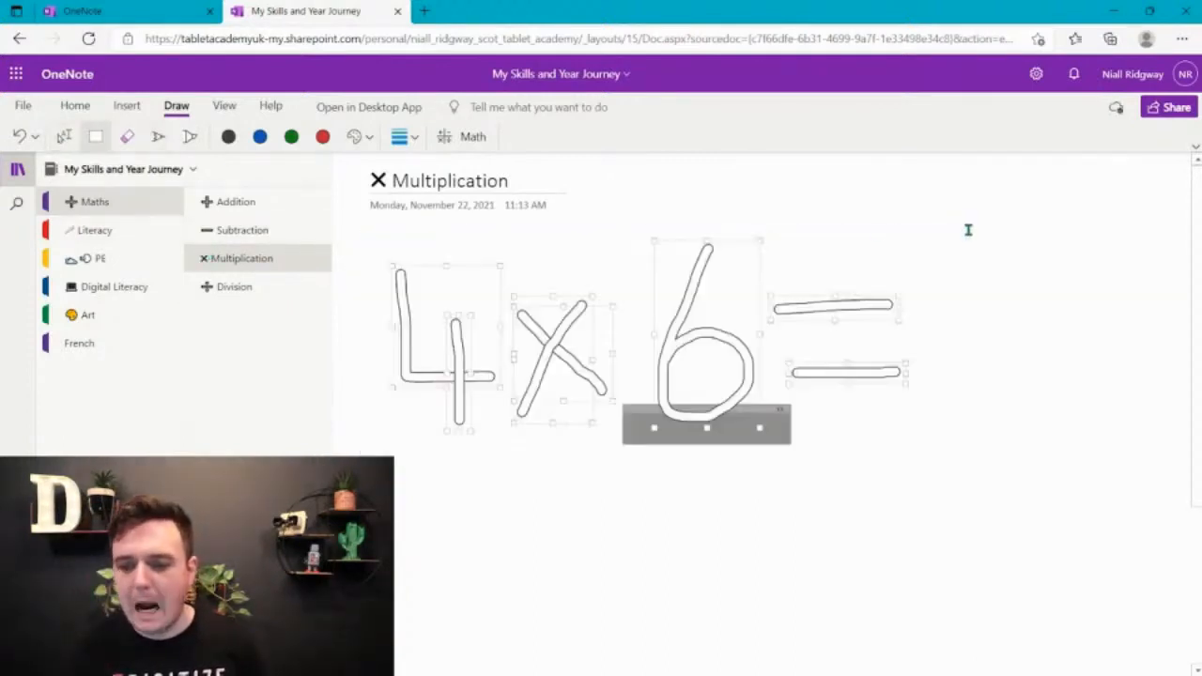
{"action": "left_click", "coordinate": [472, 139]}
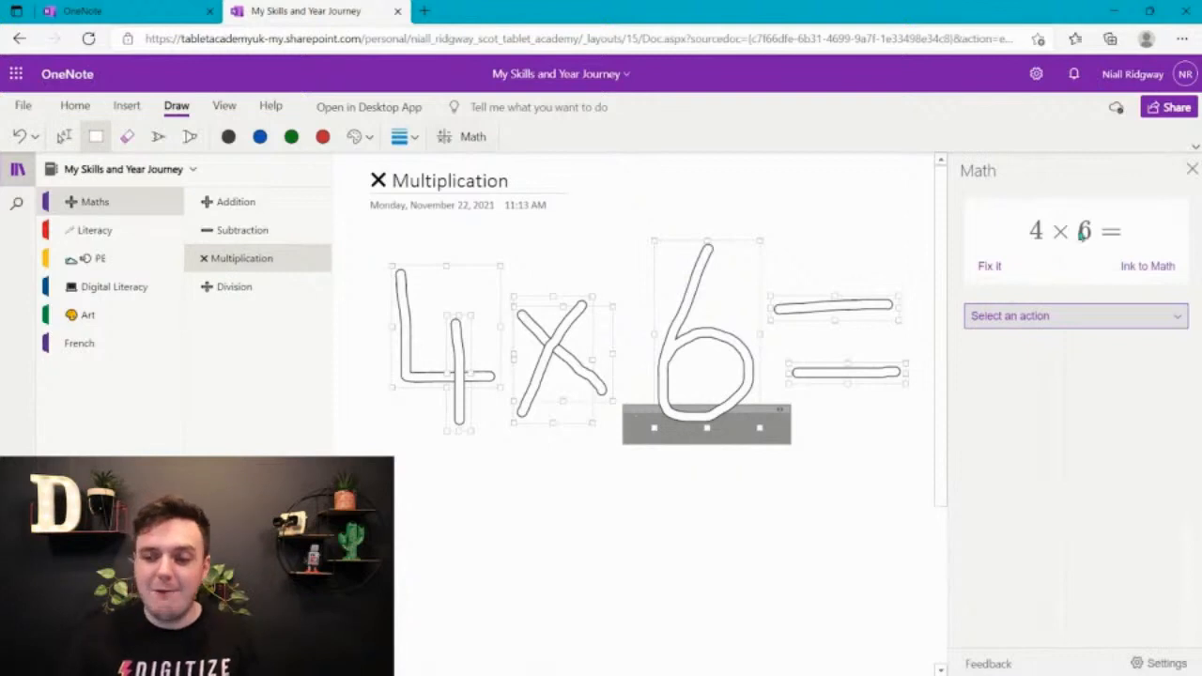
{"action": "left_click", "coordinate": [1154, 270]}
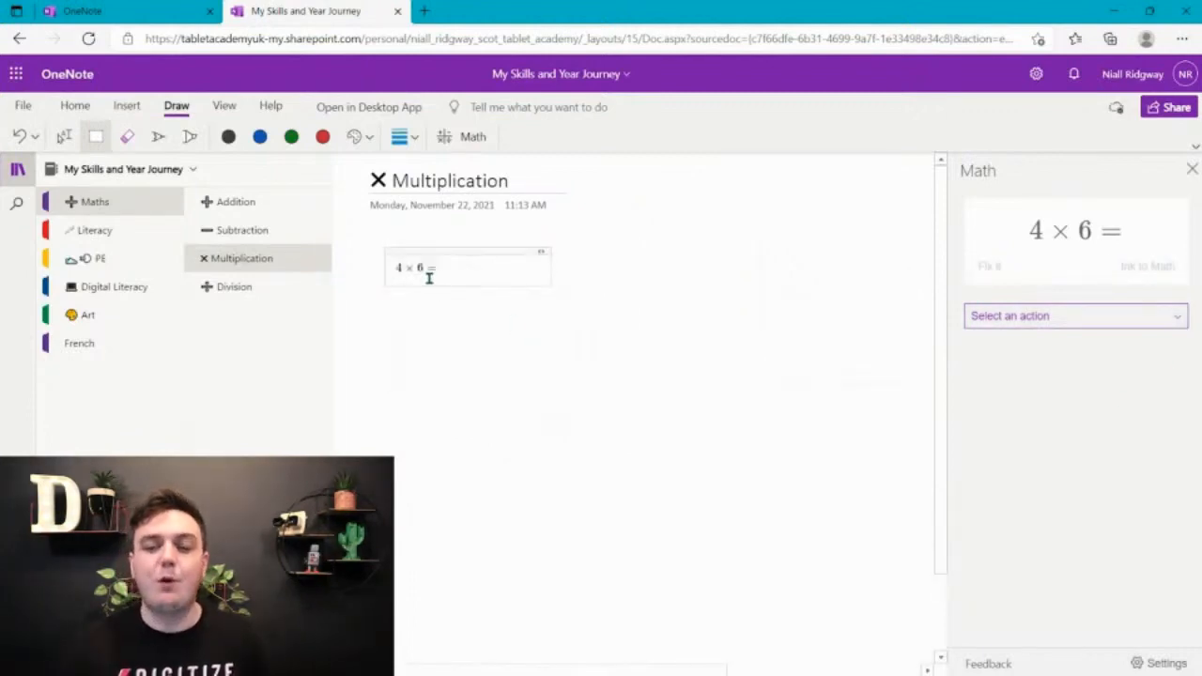
Try to enlarge the converted 4 × 6 = equation to font size 28
{"action": "left_click_drag", "start_coordinate": [460, 271], "coordinate": [378, 269]}
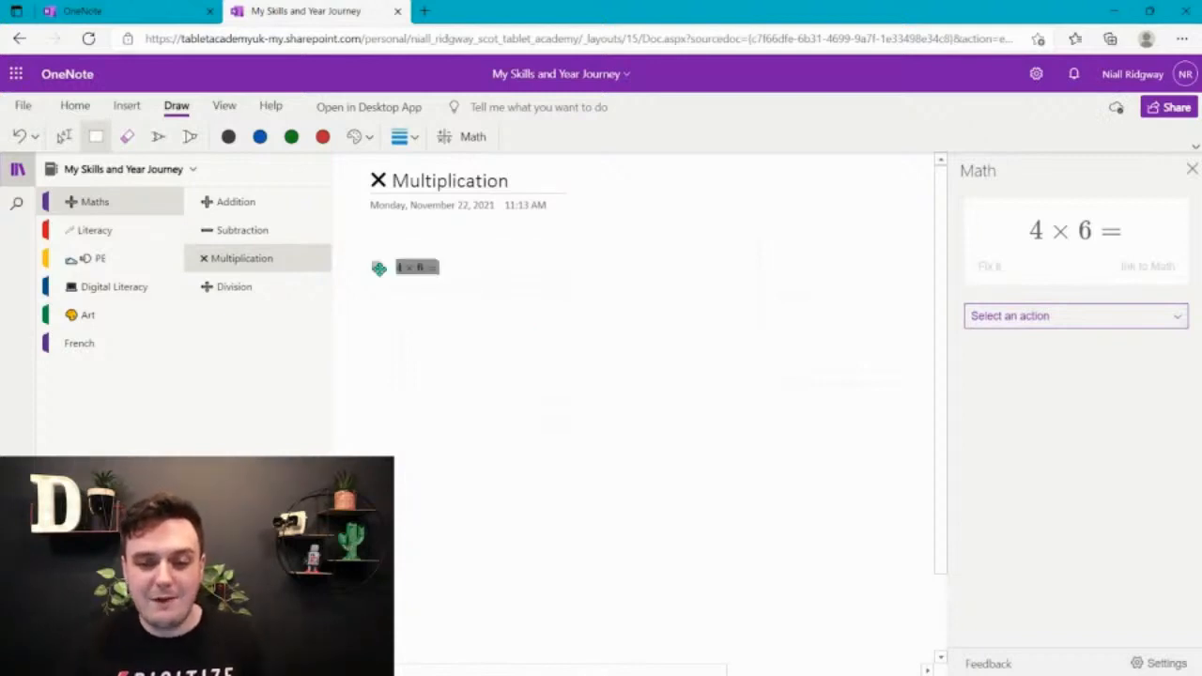
{"action": "left_click", "coordinate": [90, 111]}
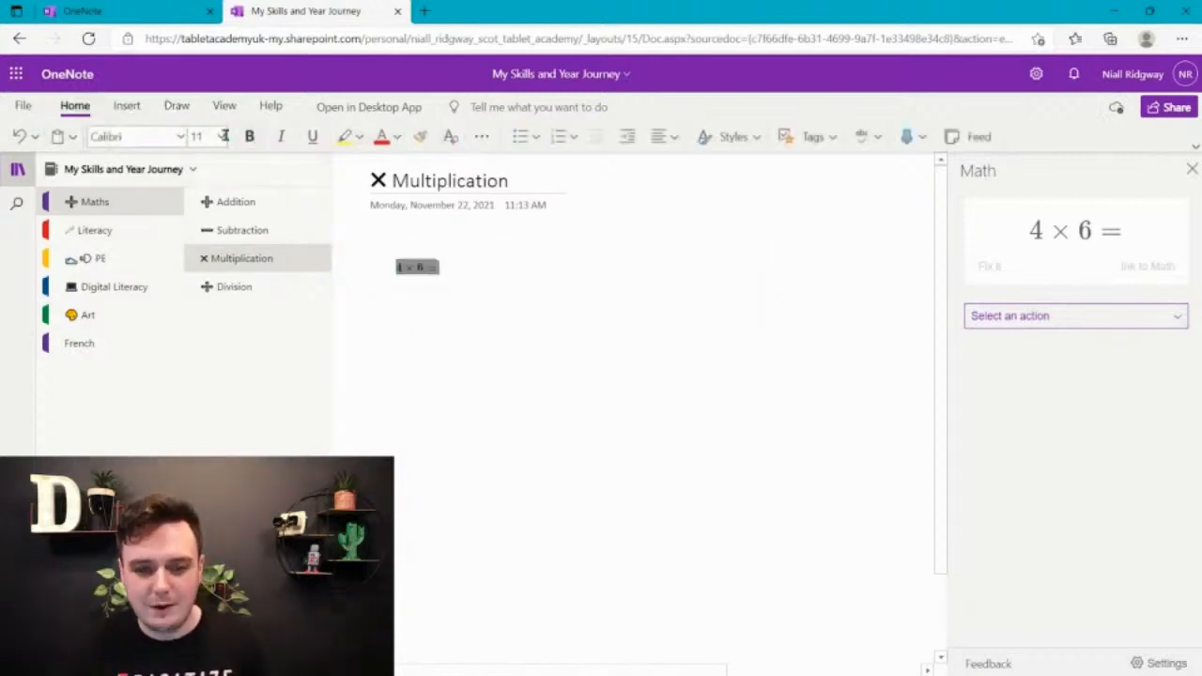
{"action": "left_click", "coordinate": [195, 136]}
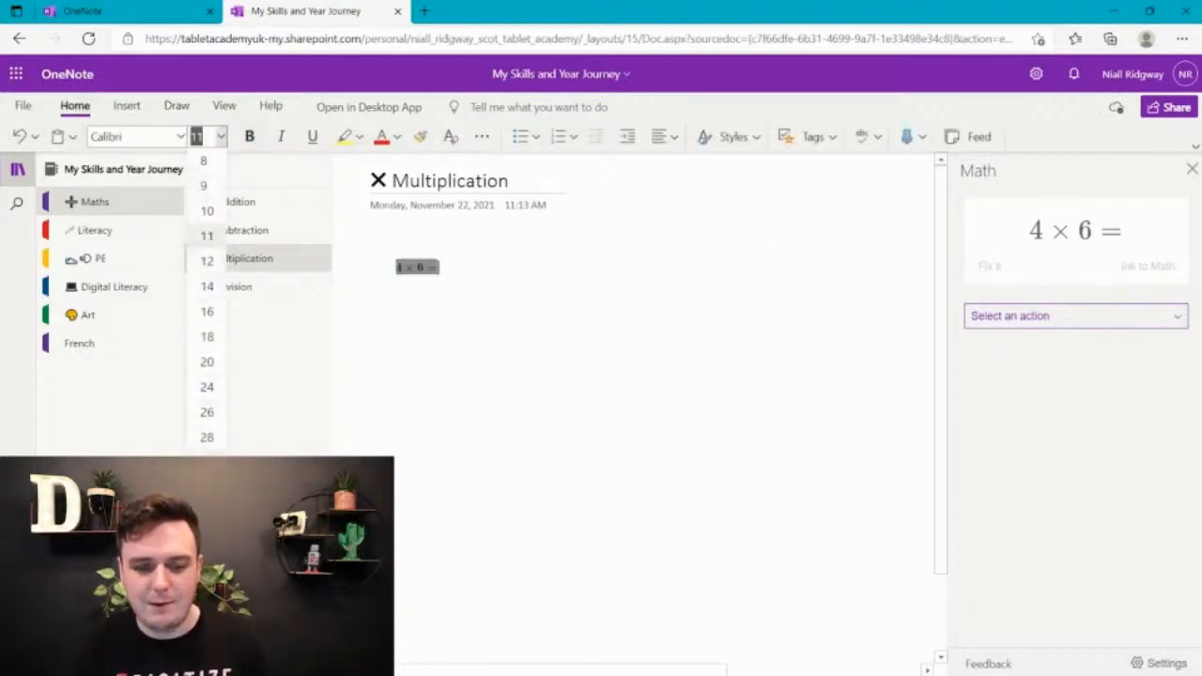
{"action": "left_click", "coordinate": [213, 440]}
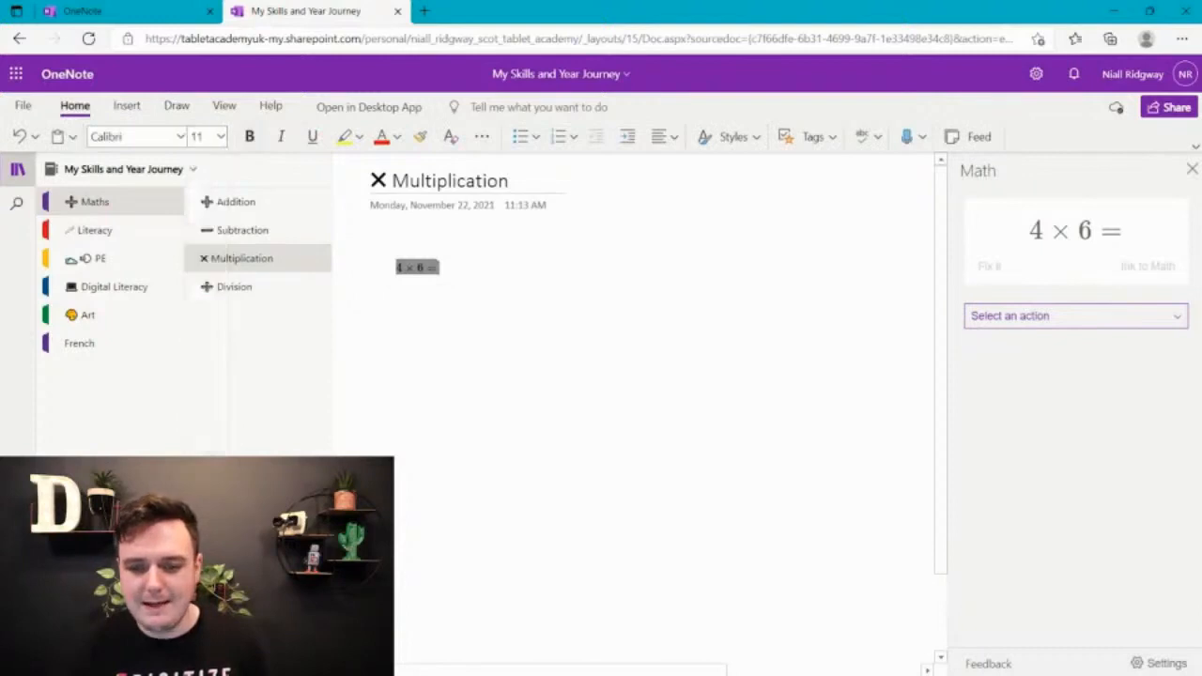
{"action": "left_click", "coordinate": [220, 136]}
{"action": "left_click", "coordinate": [208, 460]}
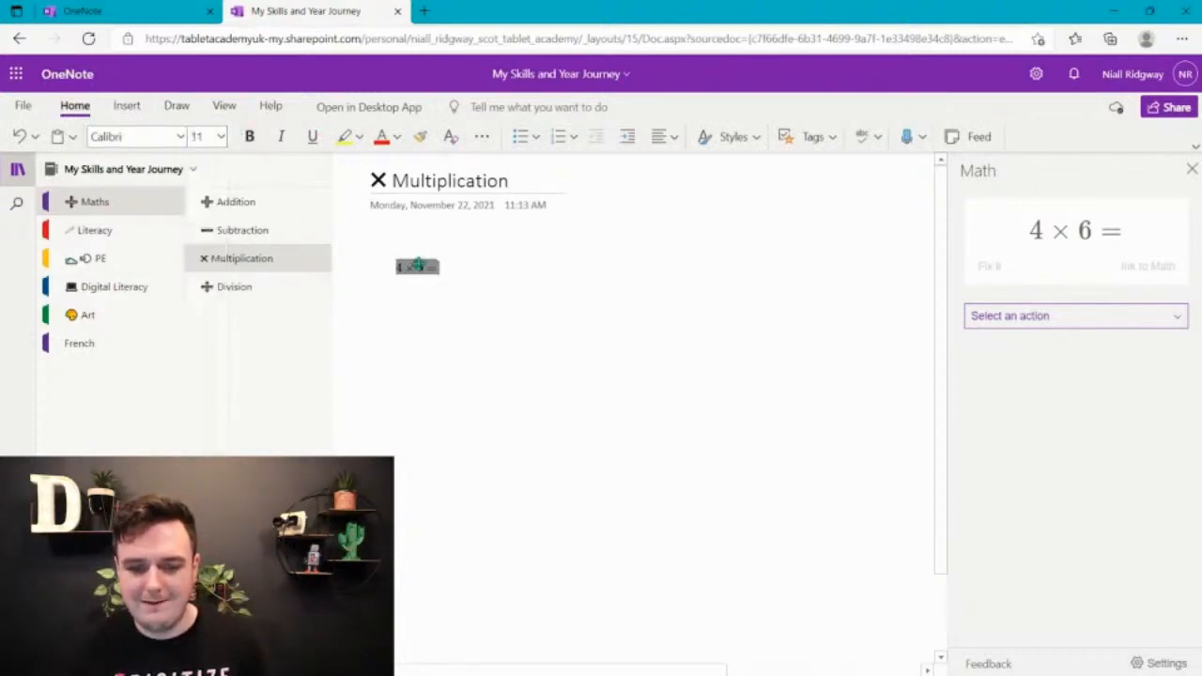
{"action": "left_click", "coordinate": [467, 268]}
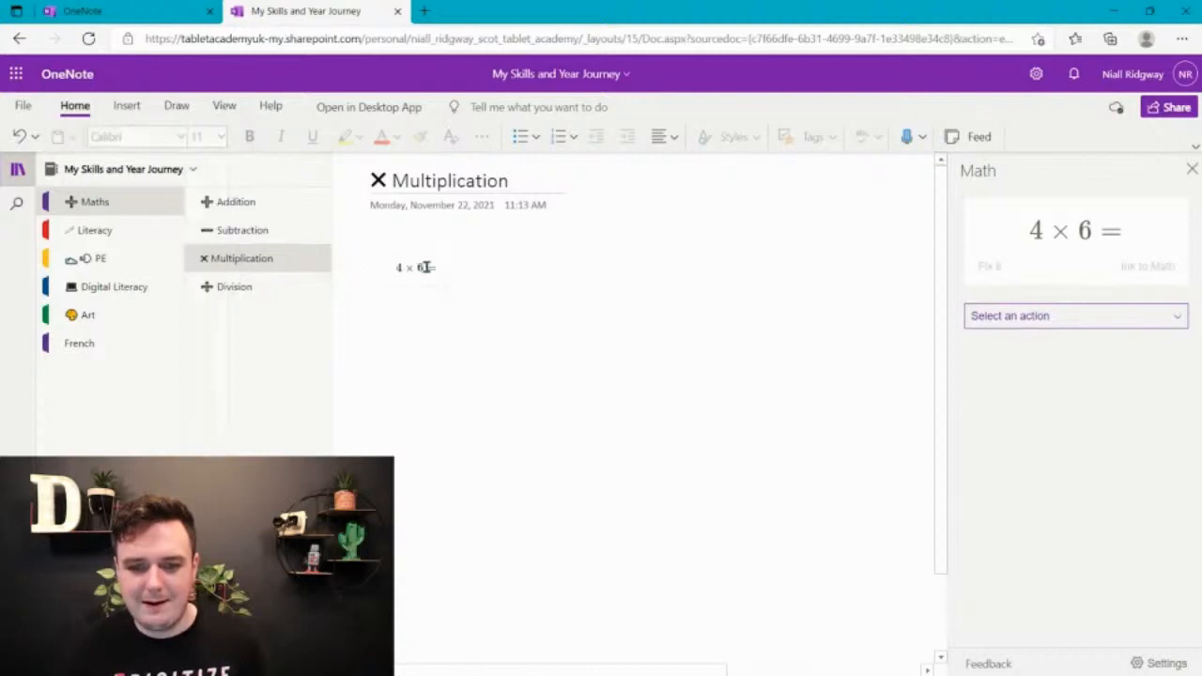
Reselect the equation with the text selection tool and try again to raise its font size to 28
{"action": "left_click", "coordinate": [176, 107]}
{"action": "left_click", "coordinate": [64, 137]}
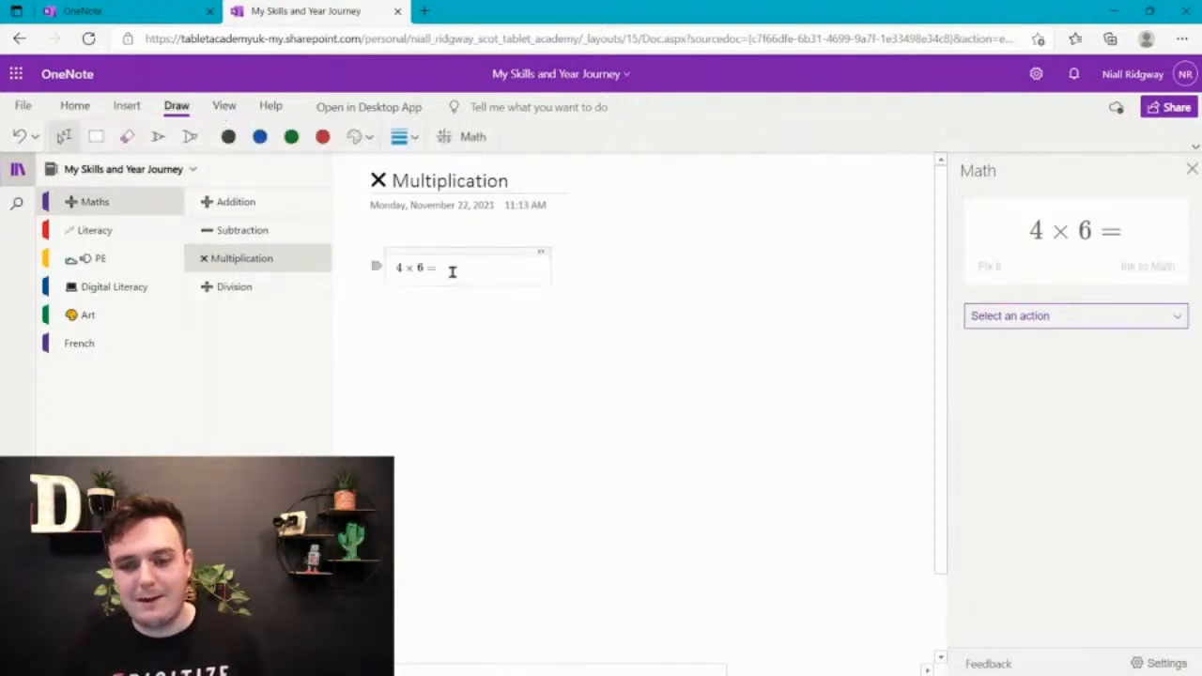
{"action": "left_click_drag", "start_coordinate": [453, 269], "coordinate": [388, 267]}
{"action": "left_click", "coordinate": [74, 106]}
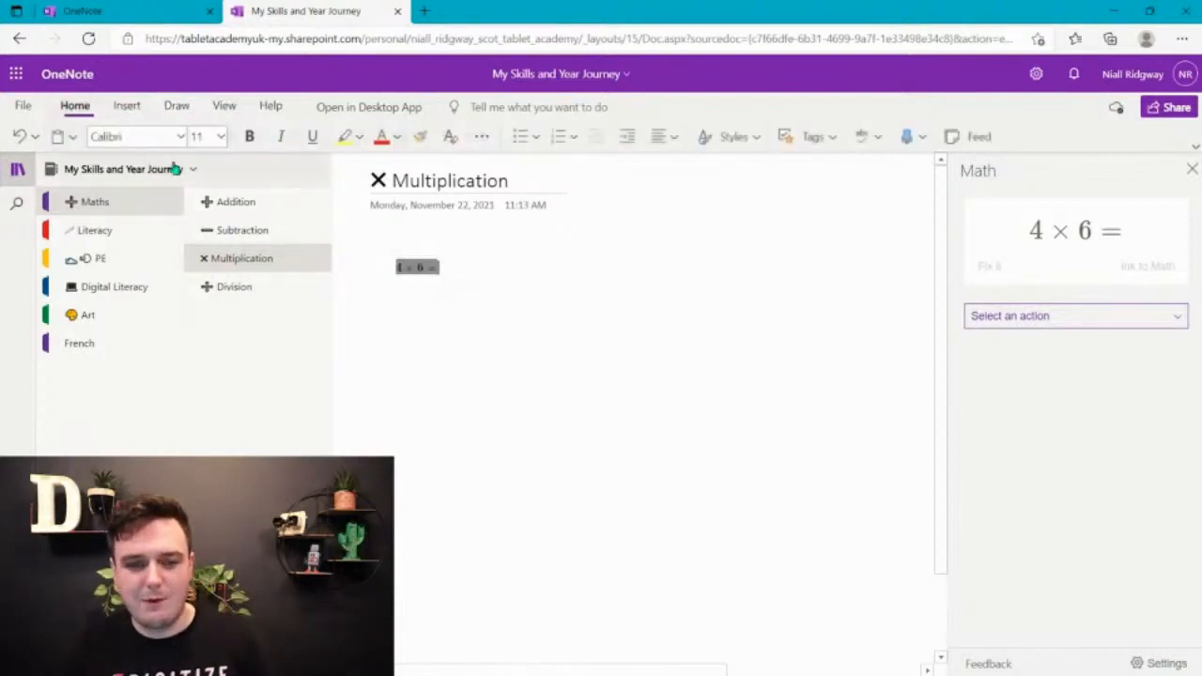
{"action": "left_click", "coordinate": [198, 136]}
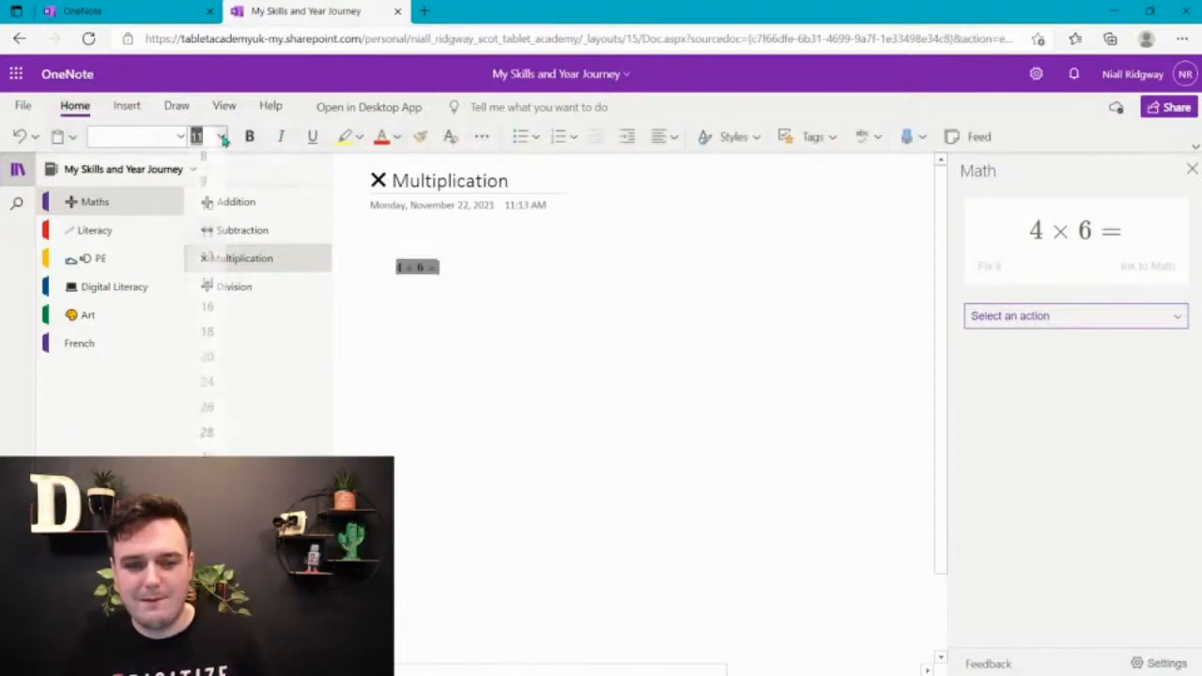
{"action": "left_click", "coordinate": [208, 443]}
{"action": "left_click_drag", "start_coordinate": [439, 267], "coordinate": [379, 265]}
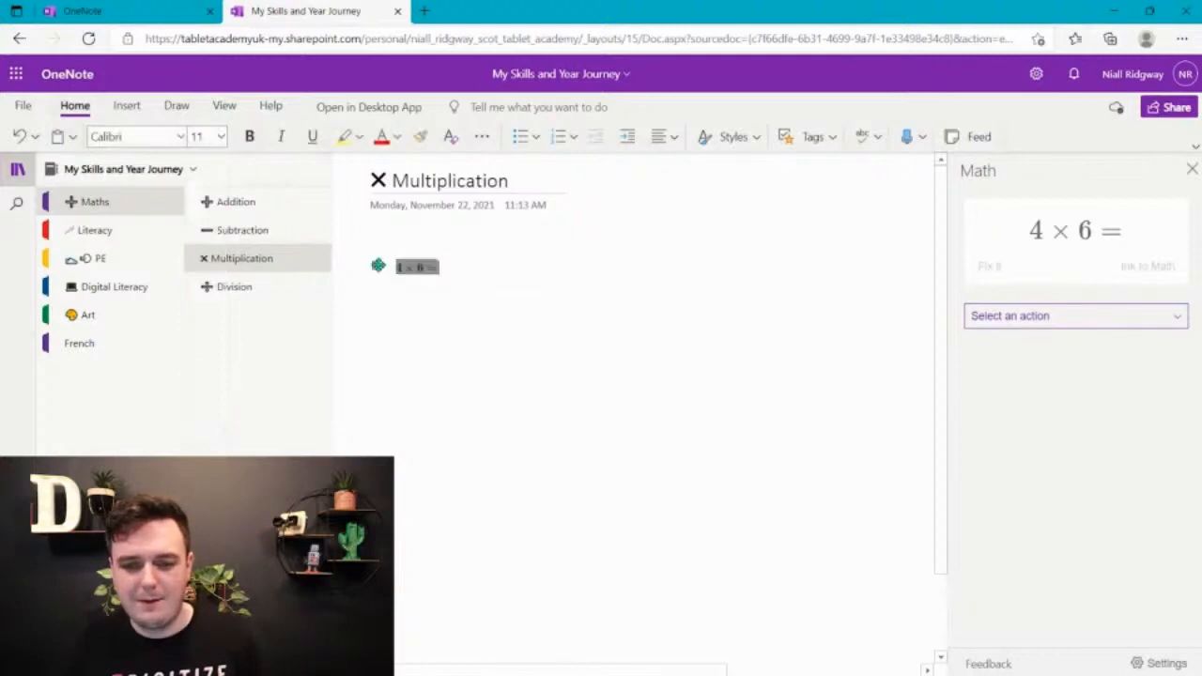
{"action": "left_click", "coordinate": [222, 137]}
{"action": "left_click", "coordinate": [214, 466]}
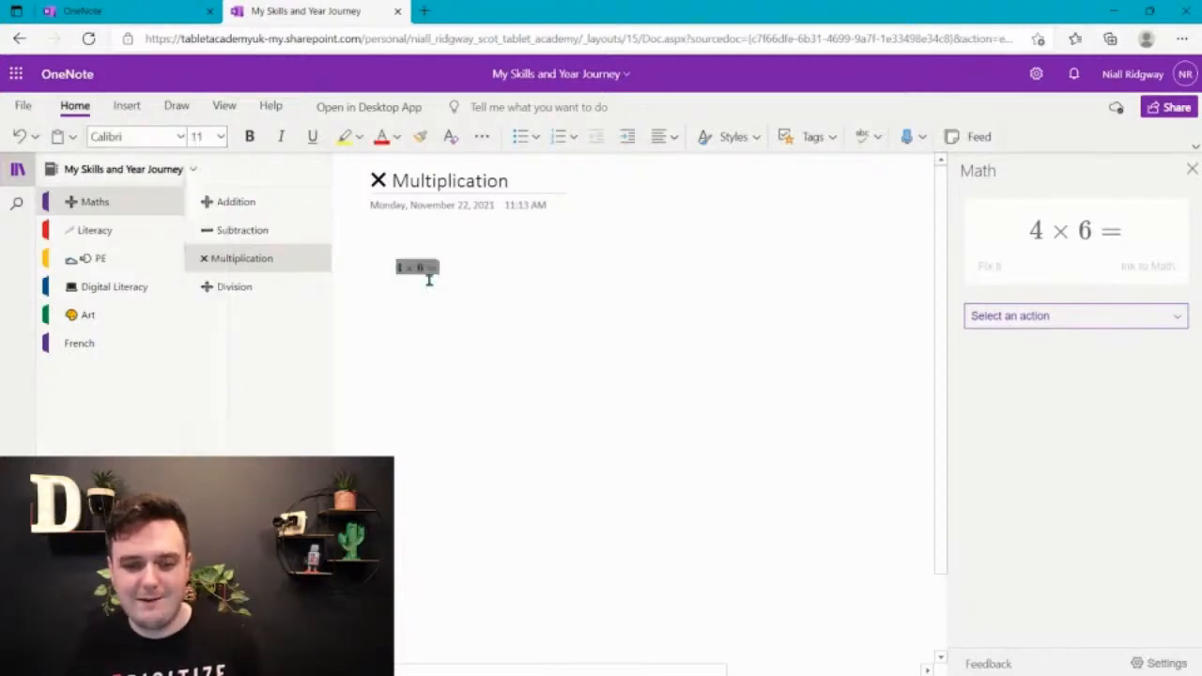
{"action": "left_click", "coordinate": [437, 272]}
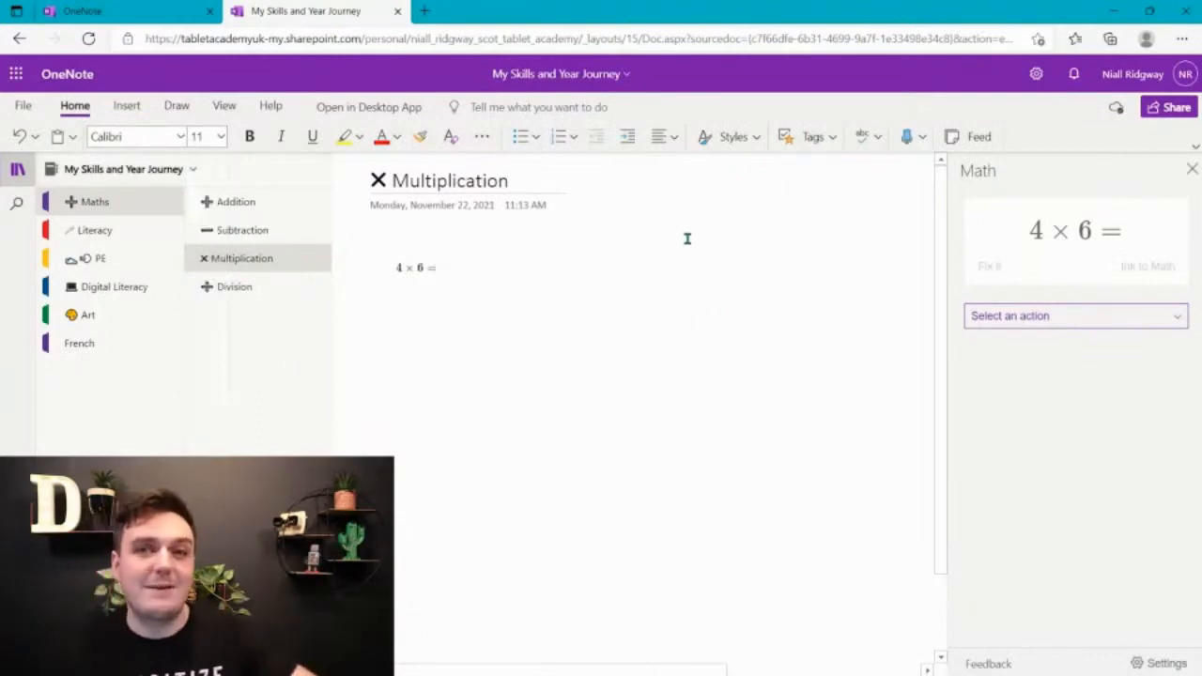
Evaluate the equation in the Math assistant and show its solution steps
{"action": "left_click", "coordinate": [1136, 318]}
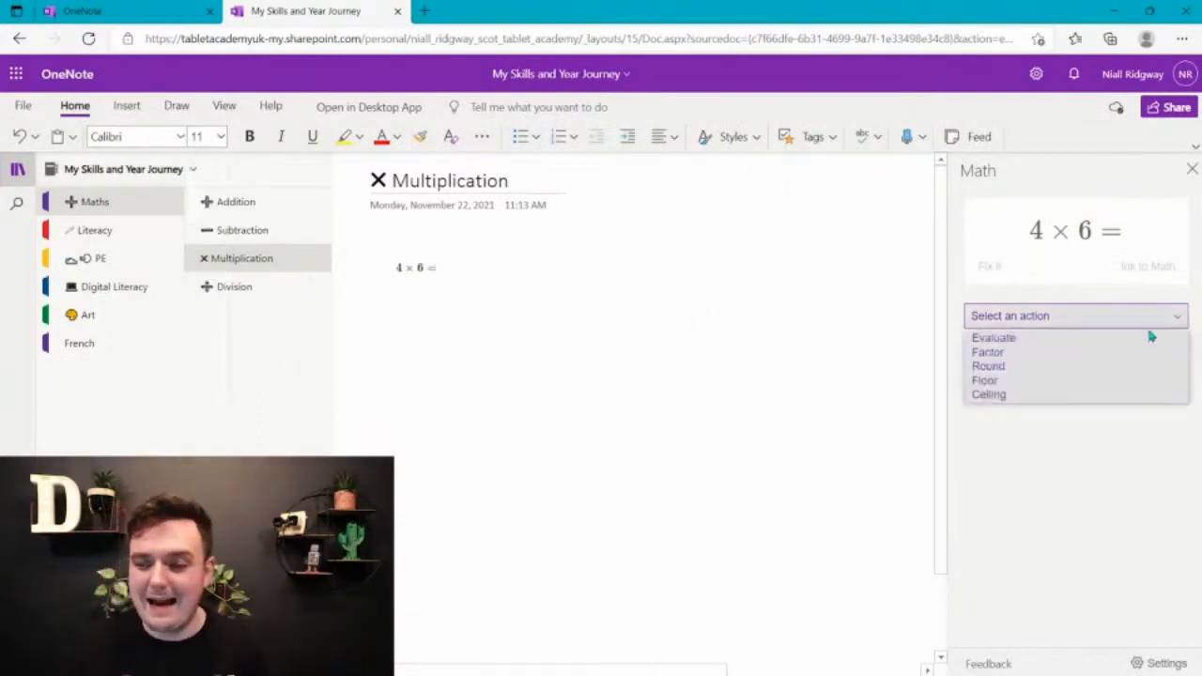
{"action": "left_click", "coordinate": [1059, 339]}
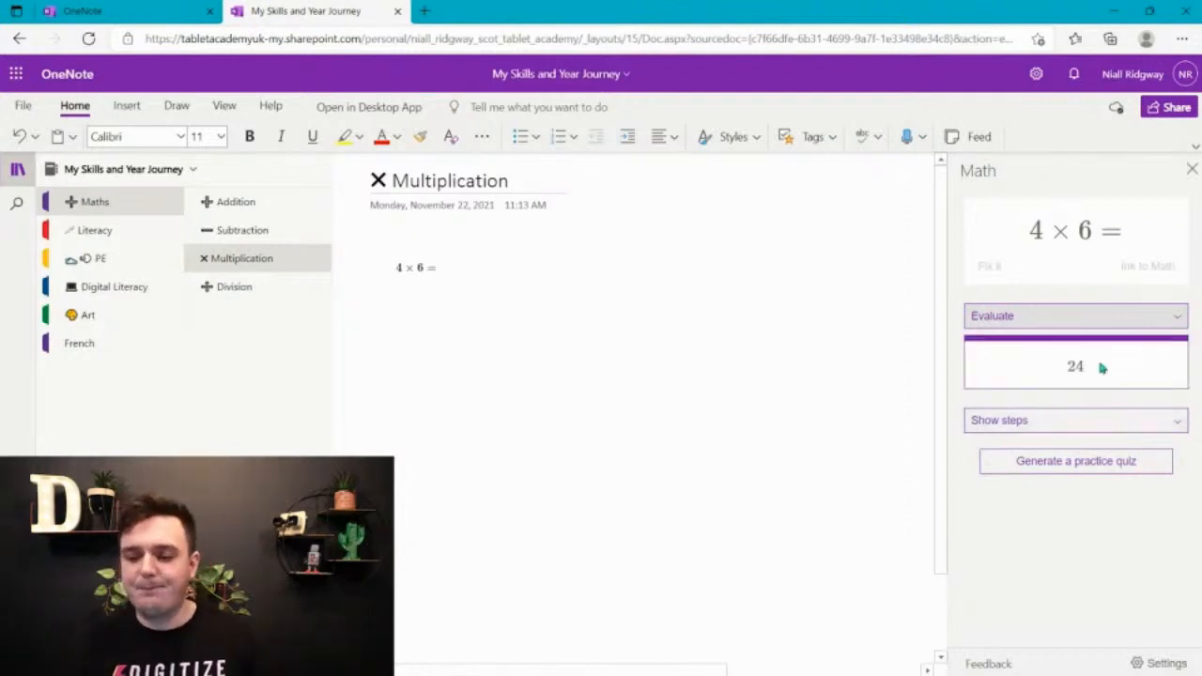
{"action": "left_click", "coordinate": [1100, 422]}
{"action": "left_click", "coordinate": [1089, 442]}
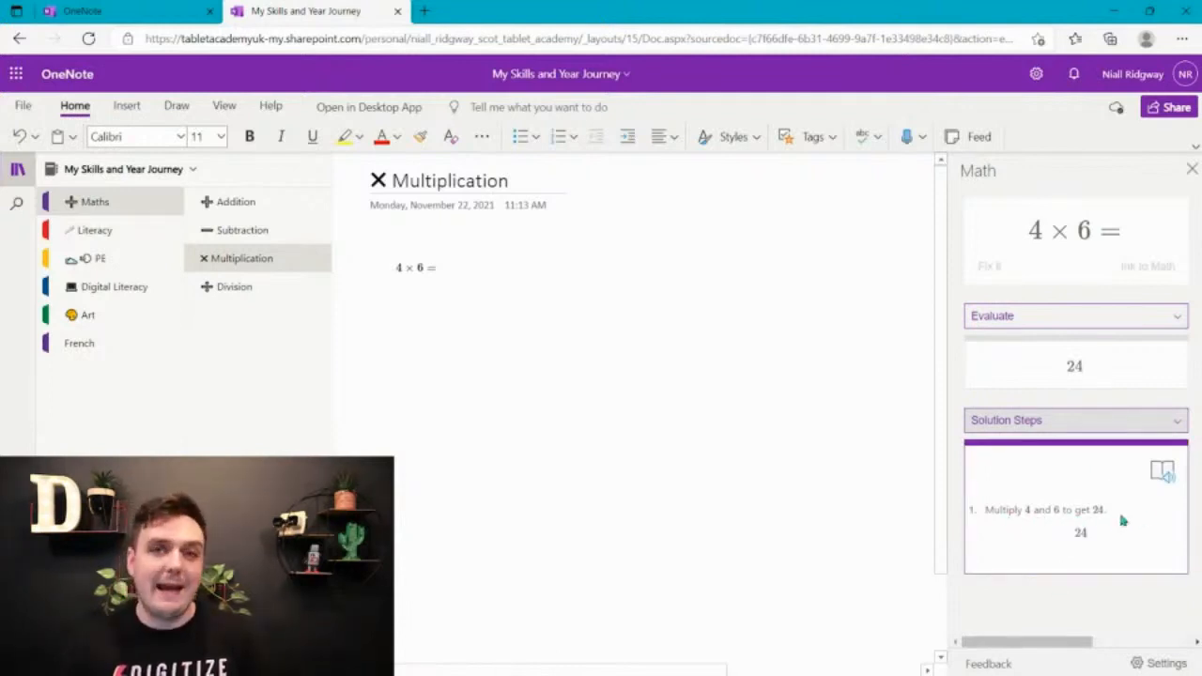
Have Immersive Reader read the solution steps aloud, and return to the page
{"action": "left_click", "coordinate": [1164, 473]}
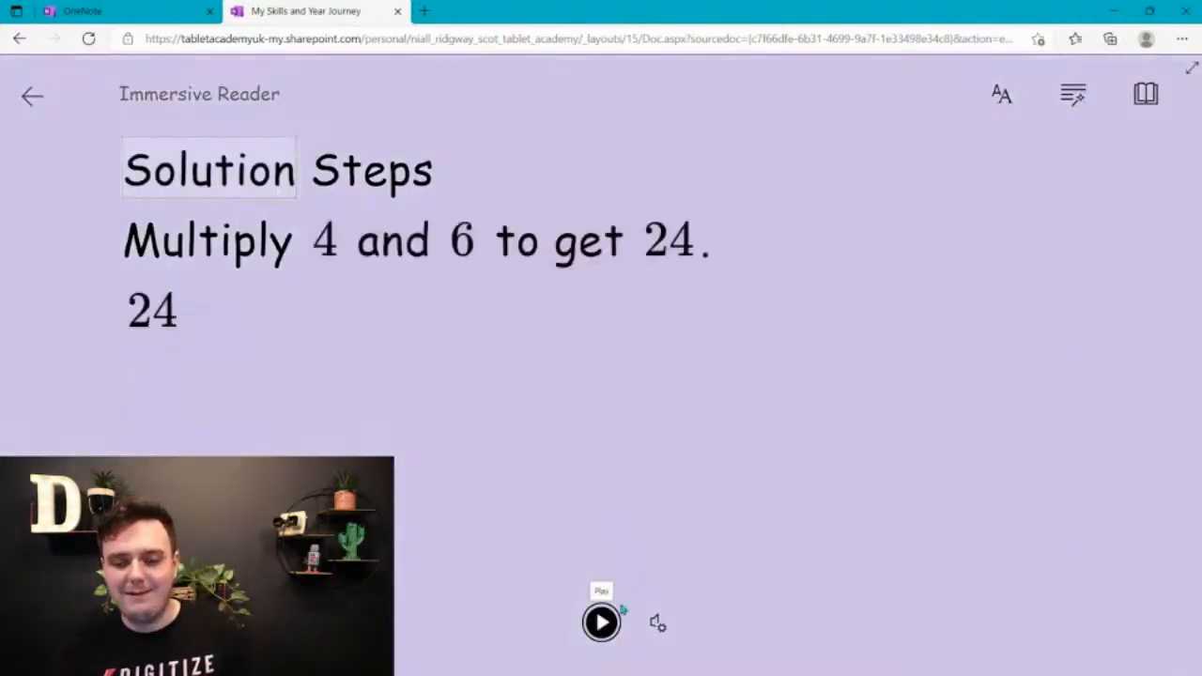
{"action": "left_click", "coordinate": [601, 622]}
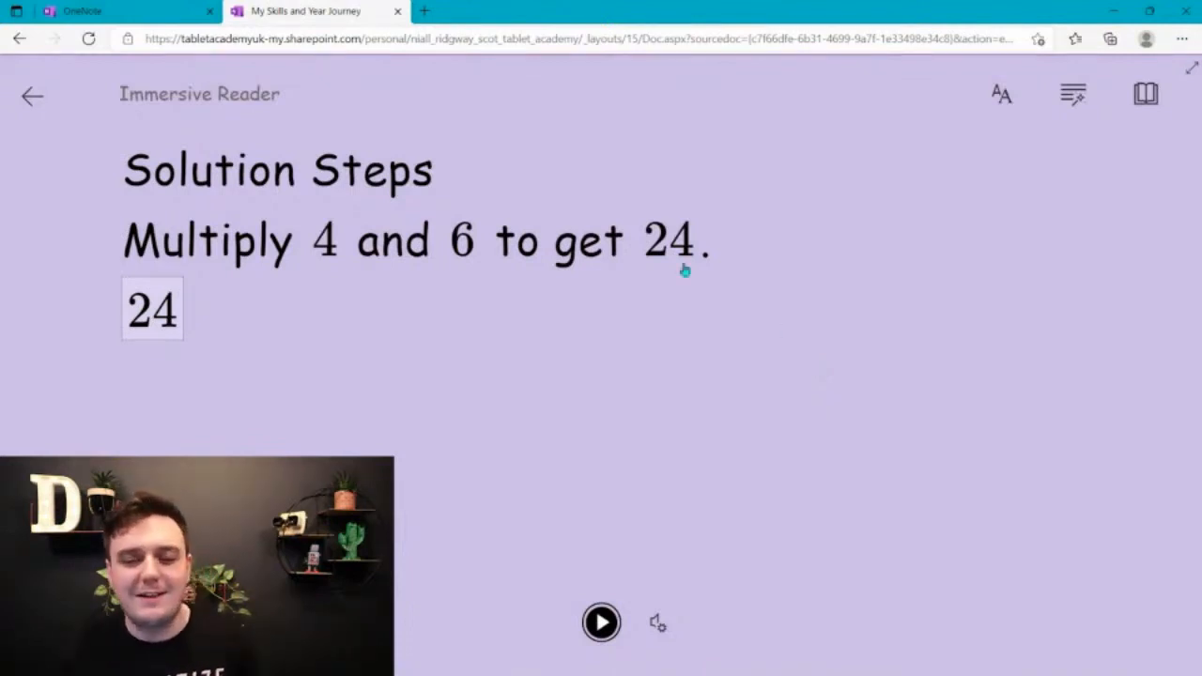
{"action": "key", "text": "Escape"}
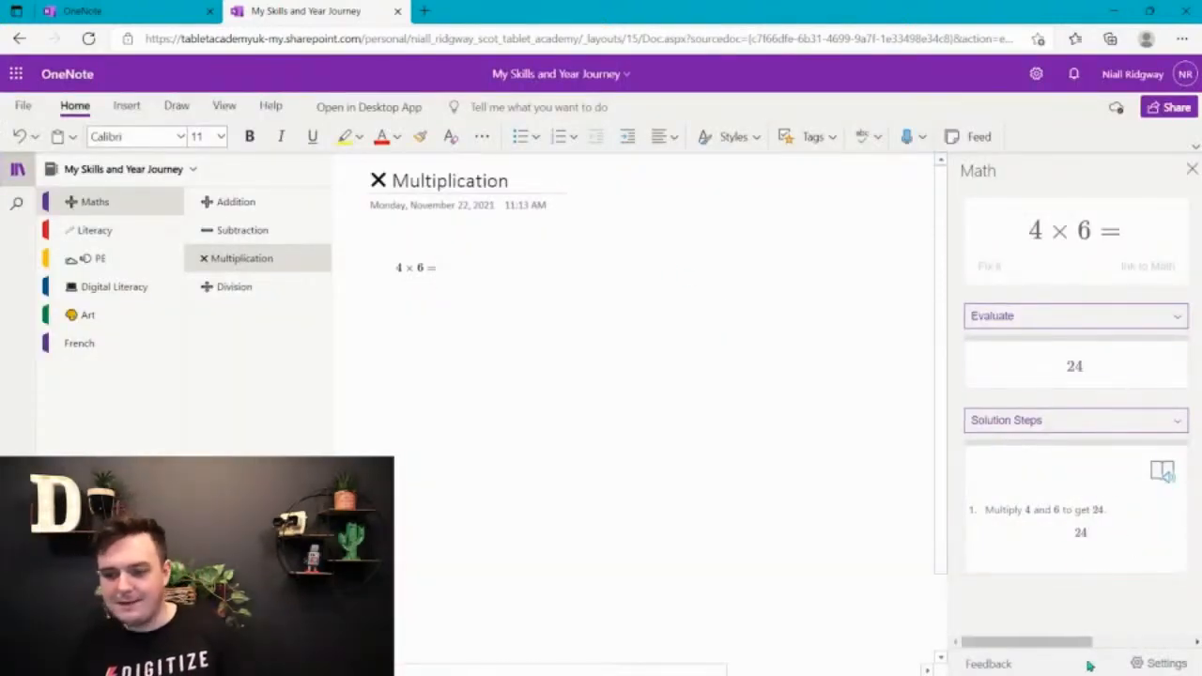
Generate a practice math quiz with 10 questions from the 4 × 6 = equation
{"action": "left_click_drag", "start_coordinate": [1074, 642], "coordinate": [1174, 643]}
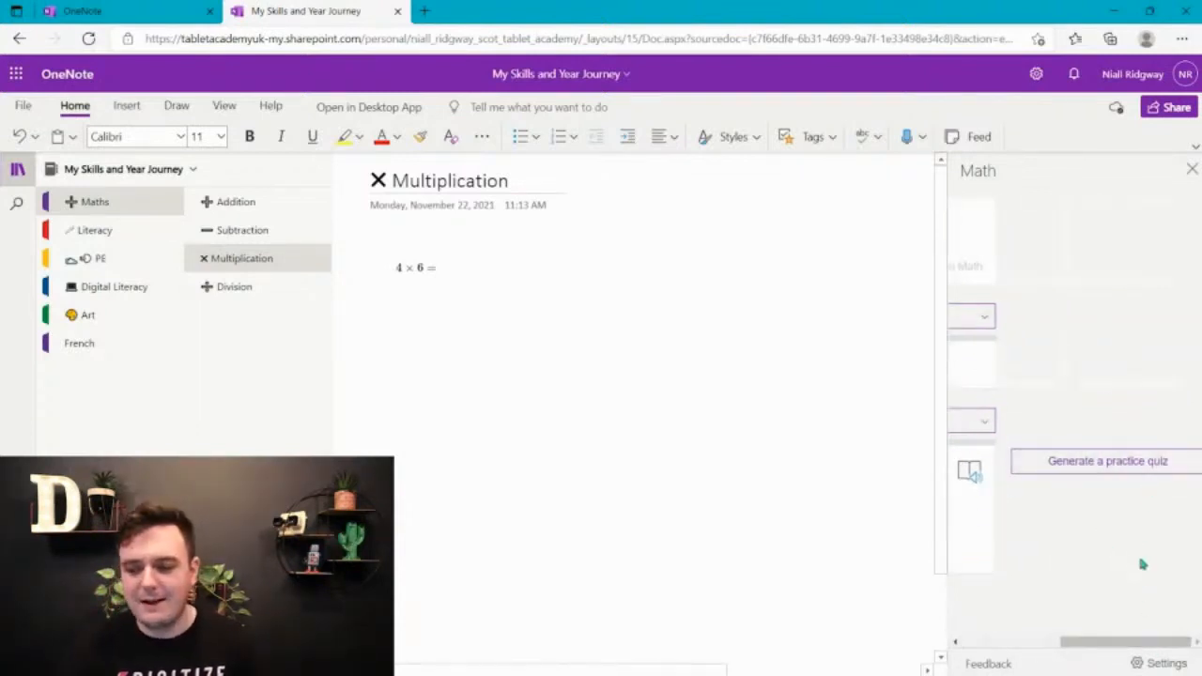
{"action": "left_click", "coordinate": [1151, 472]}
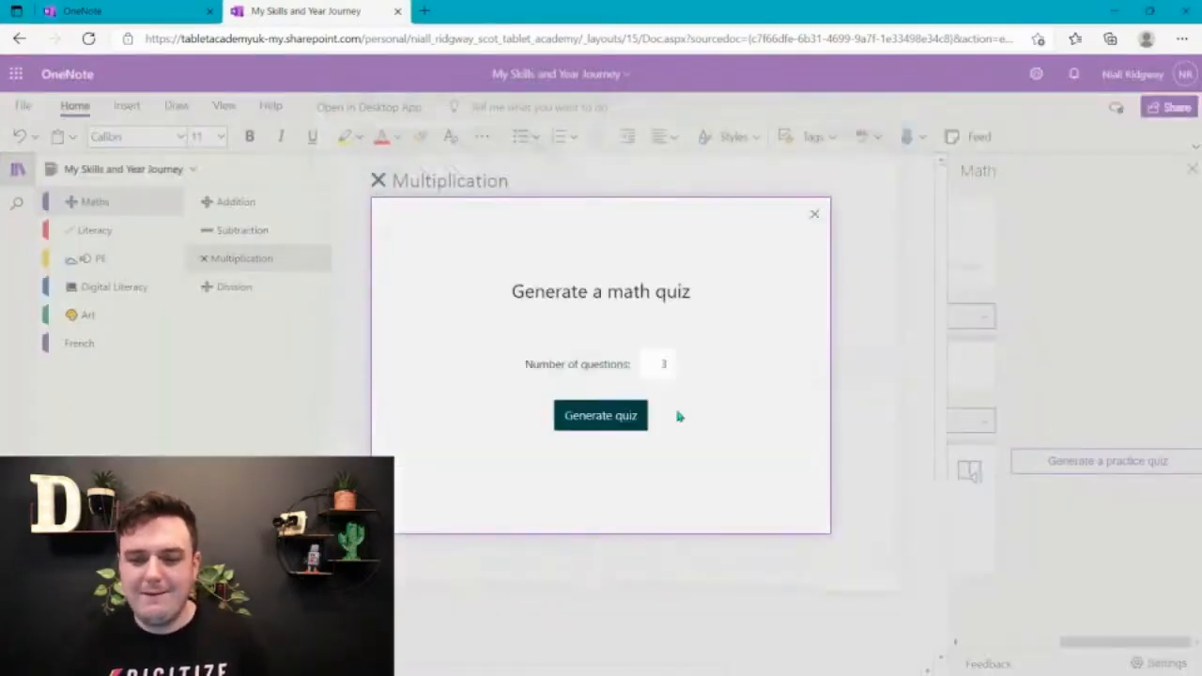
{"action": "double_click", "coordinate": [670, 361]}
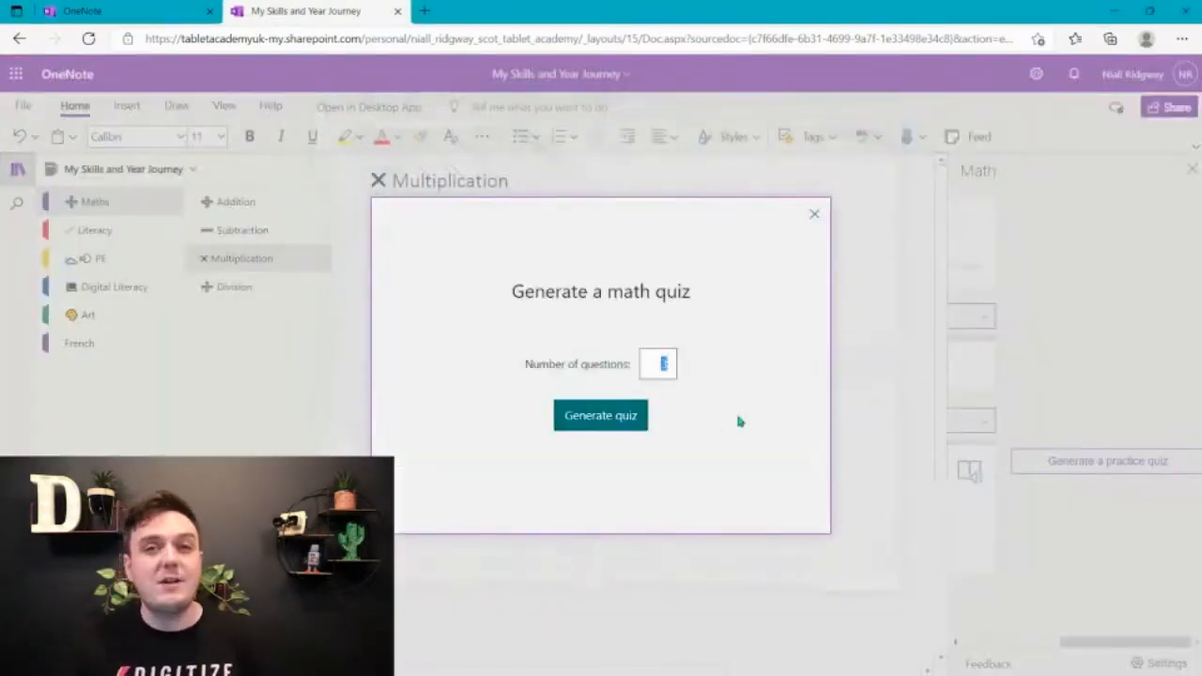
{"action": "type", "text": "10"}
{"action": "left_click", "coordinate": [731, 444]}
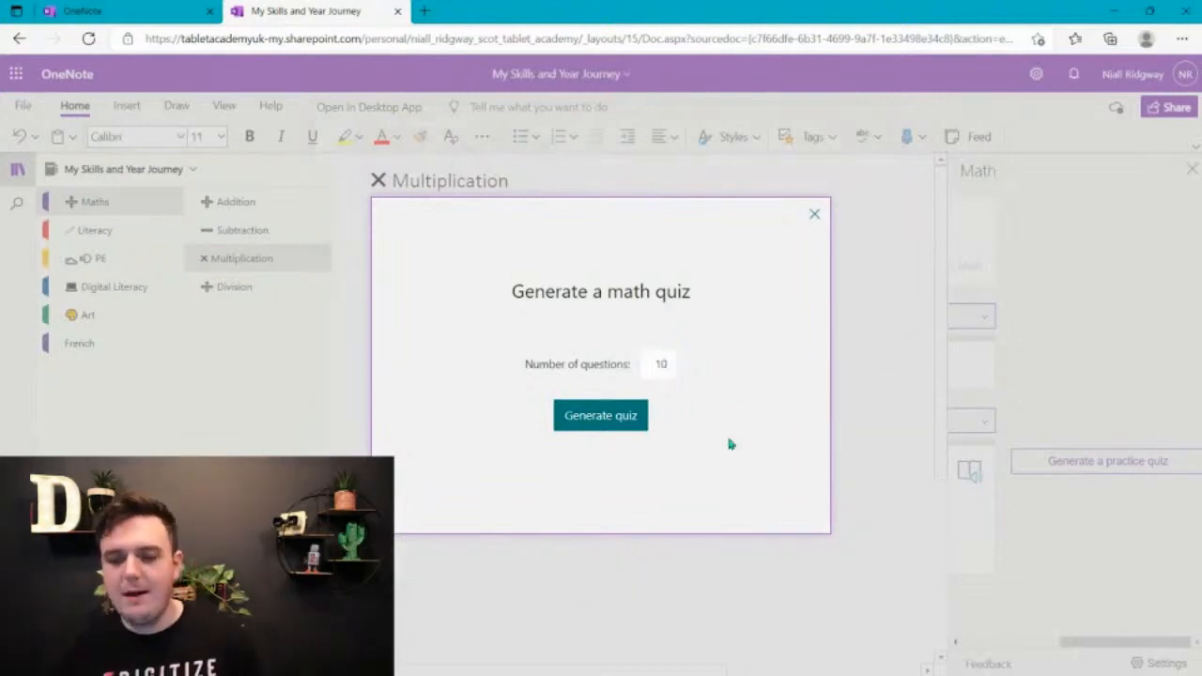
{"action": "left_click", "coordinate": [633, 423]}
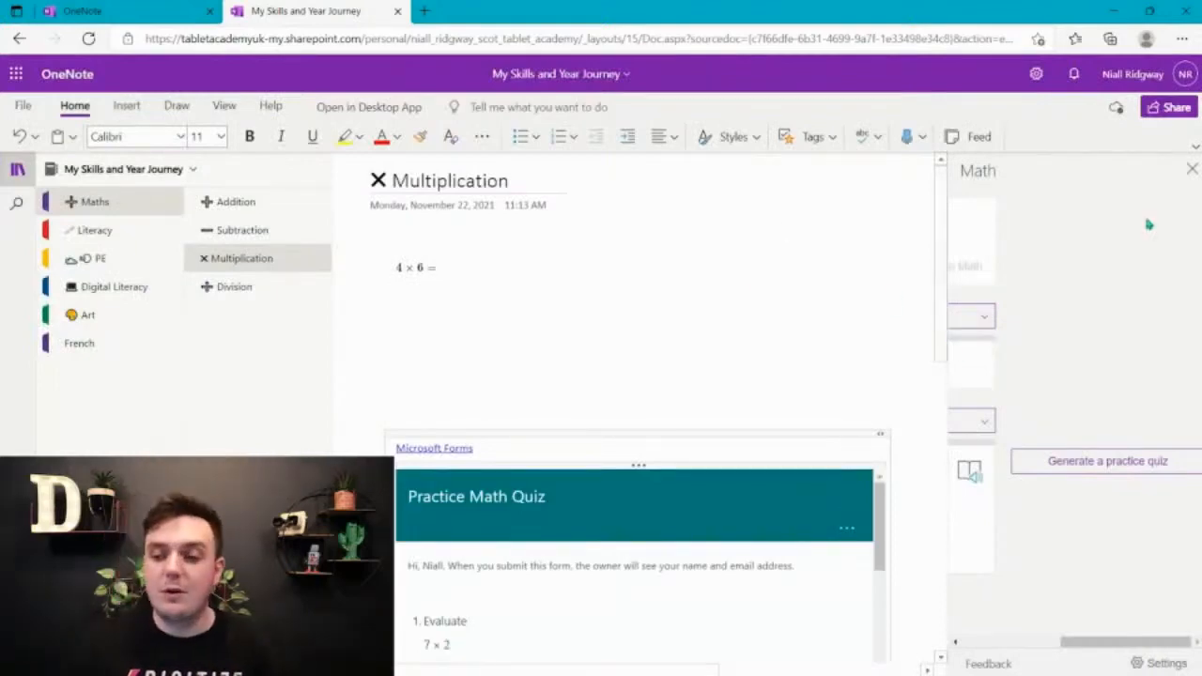
Close the Math pane and answer the Practice Math Quiz's first two questions: 14 for 7 × 2 and 4 for 2 × 2
{"action": "left_click", "coordinate": [1193, 169]}
{"action": "scroll", "coordinate": [920, 362], "scroll_direction": "down", "scroll_amount": 3}
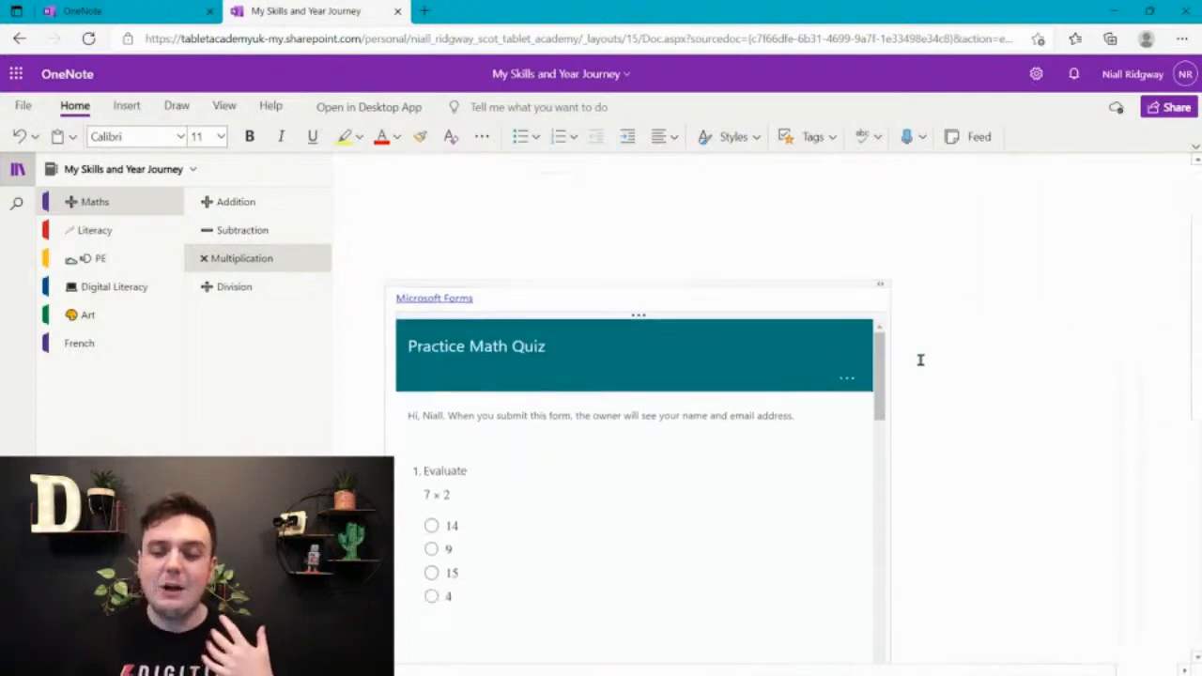
{"action": "scroll", "coordinate": [973, 413], "scroll_direction": "down", "scroll_amount": 1}
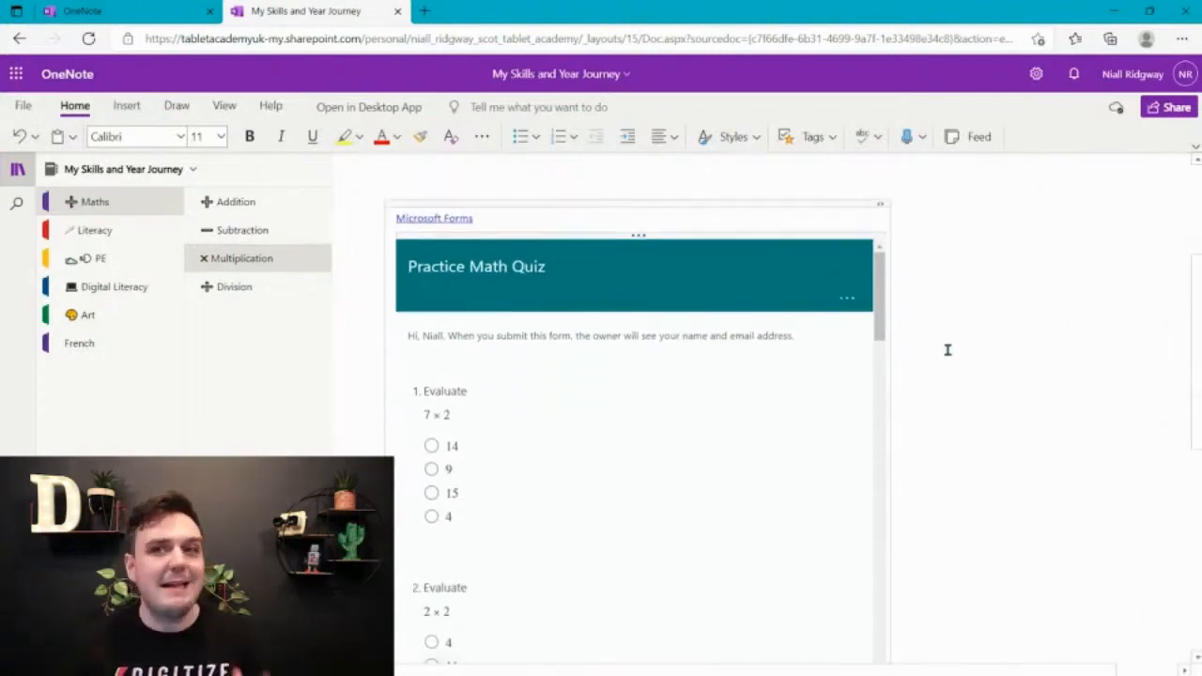
{"action": "scroll", "coordinate": [974, 319], "scroll_direction": "down", "scroll_amount": 1}
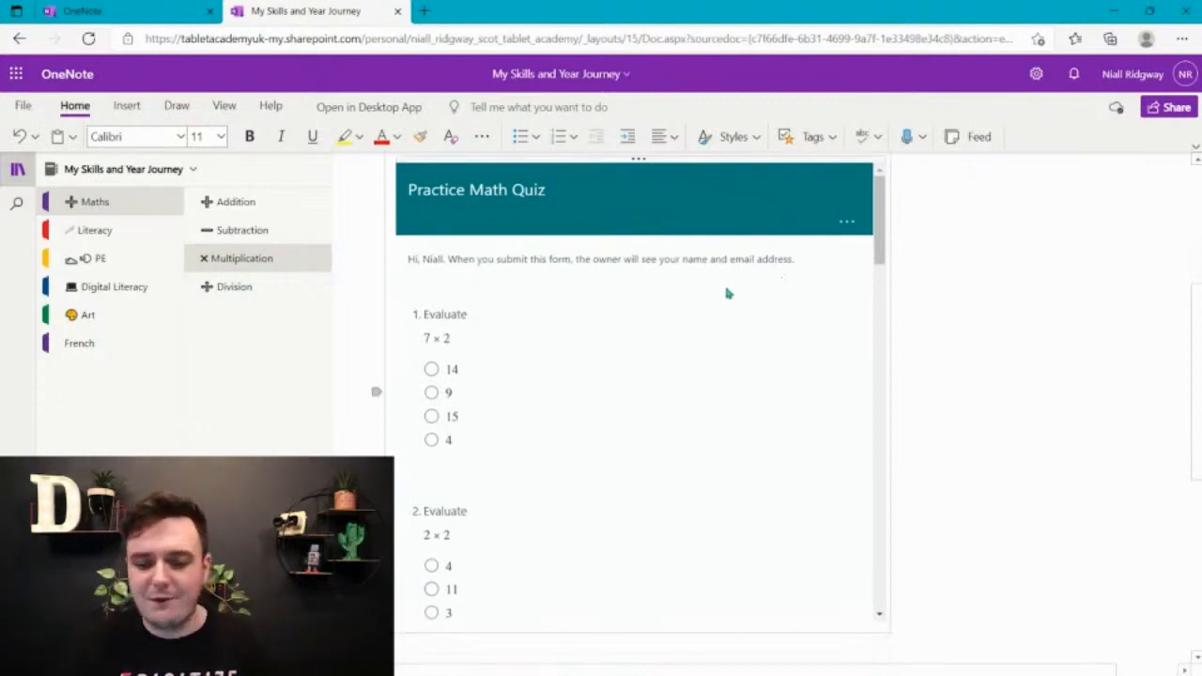
{"action": "scroll", "coordinate": [742, 284], "scroll_direction": "down", "scroll_amount": 1}
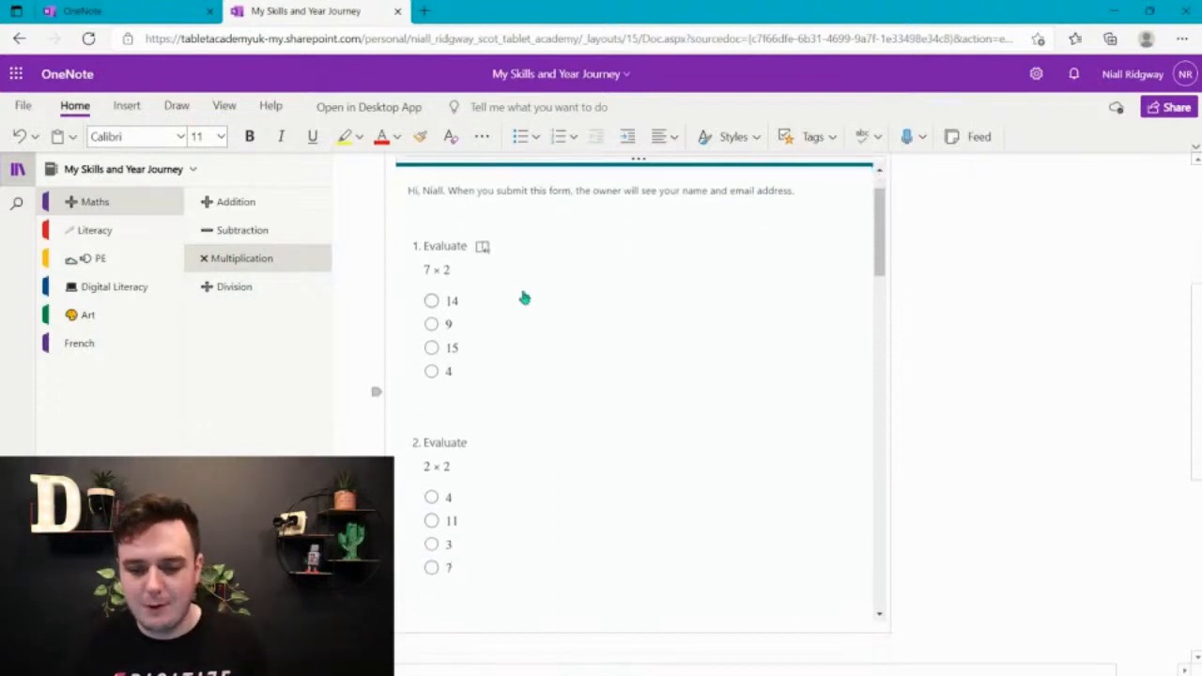
{"action": "left_click", "coordinate": [430, 301]}
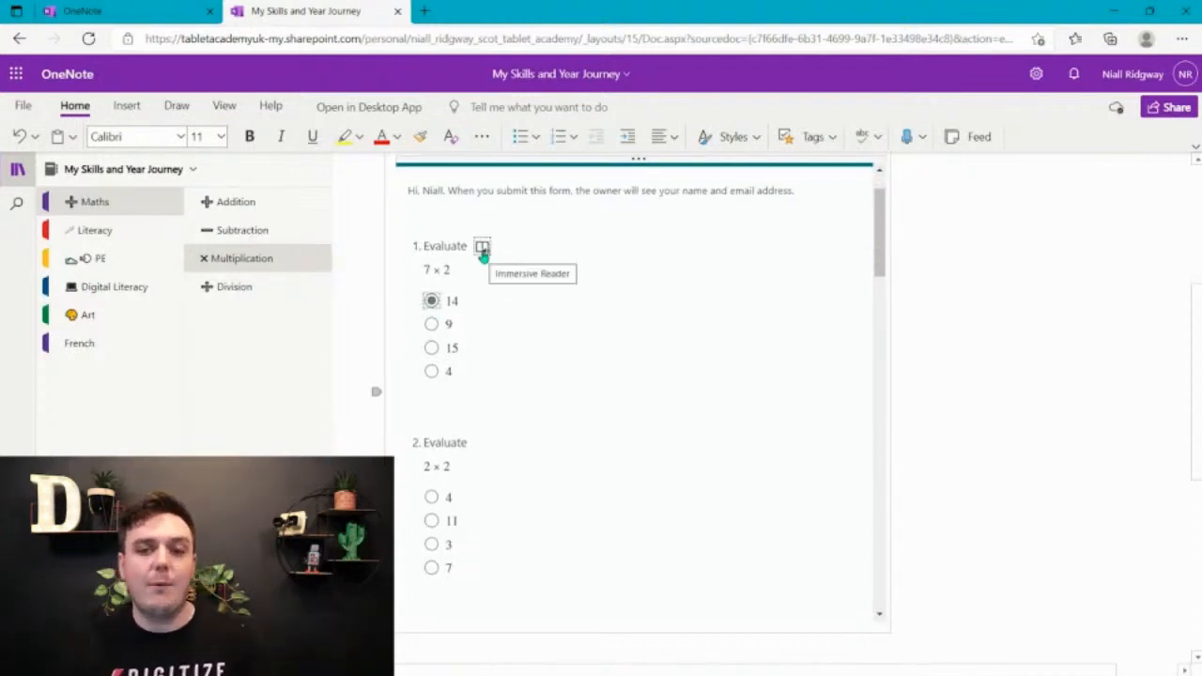
{"action": "scroll", "coordinate": [558, 422], "scroll_direction": "down", "scroll_amount": 3}
{"action": "left_click", "coordinate": [431, 291]}
Answer quiz questions 3 to 5: choose 10 for 2 × 4, 7 for 4 × 5 and 23 for 8 × 8
{"action": "scroll", "coordinate": [638, 333], "scroll_direction": "down", "scroll_amount": 2}
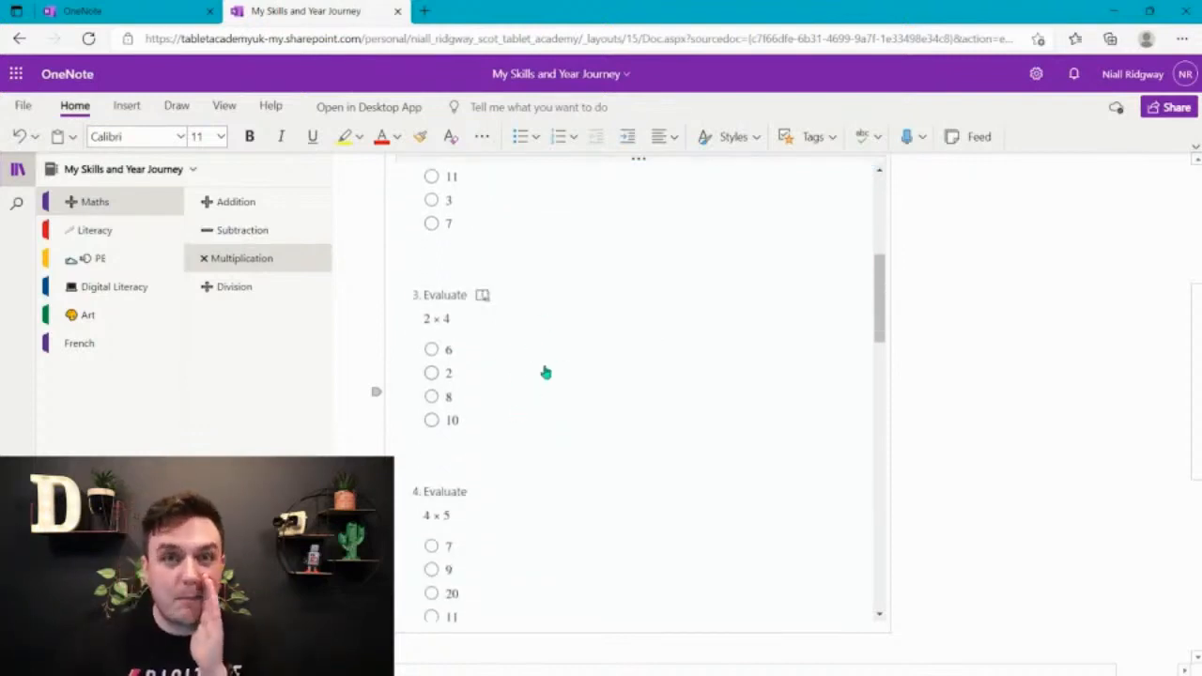
{"action": "left_click", "coordinate": [430, 421]}
{"action": "scroll", "coordinate": [577, 365], "scroll_direction": "down", "scroll_amount": 2}
{"action": "scroll", "coordinate": [577, 365], "scroll_direction": "down", "scroll_amount": 1}
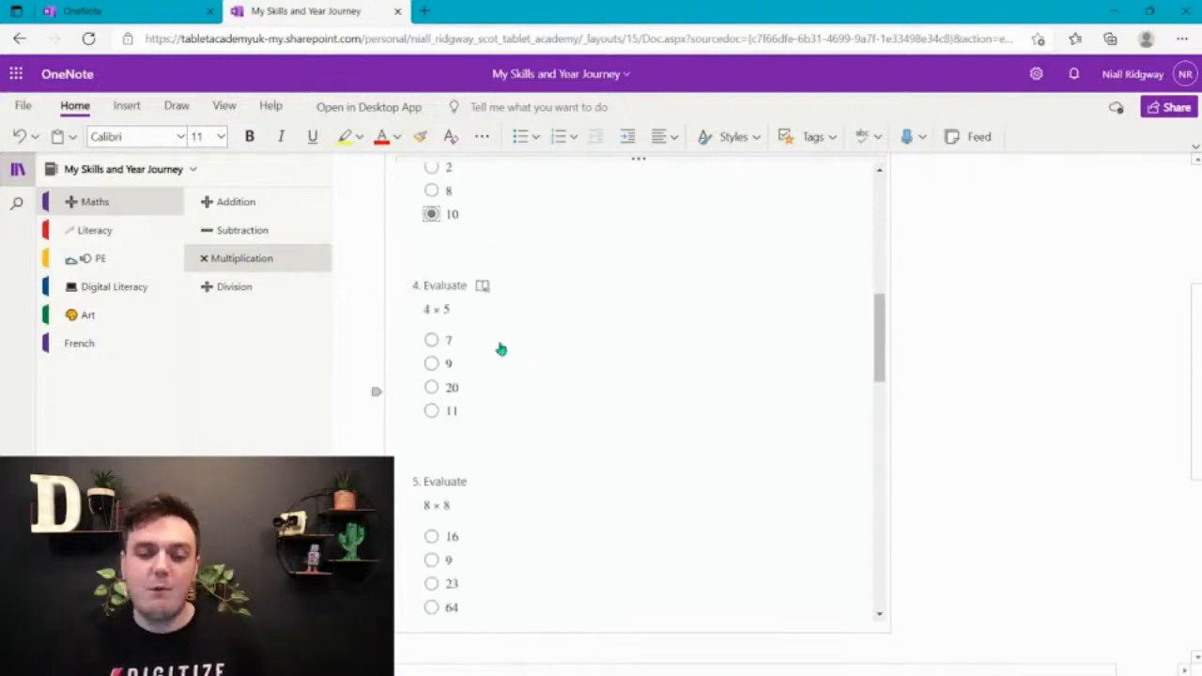
{"action": "left_click", "coordinate": [432, 341]}
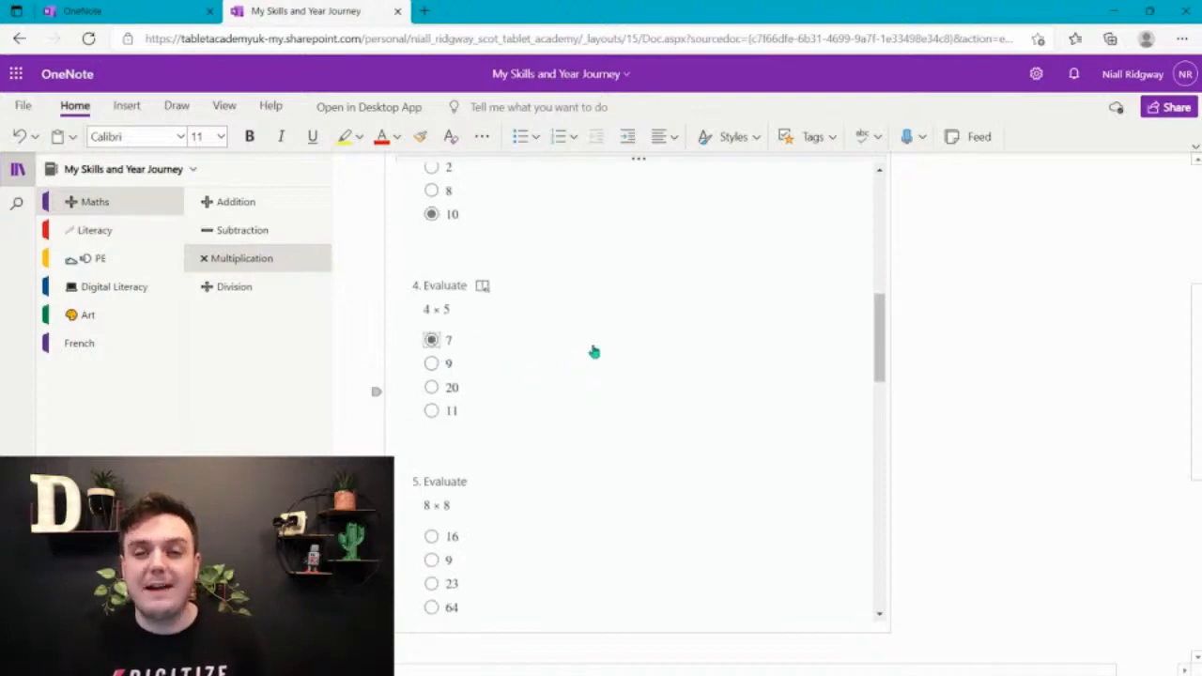
{"action": "scroll", "coordinate": [594, 351], "scroll_direction": "down", "scroll_amount": 3}
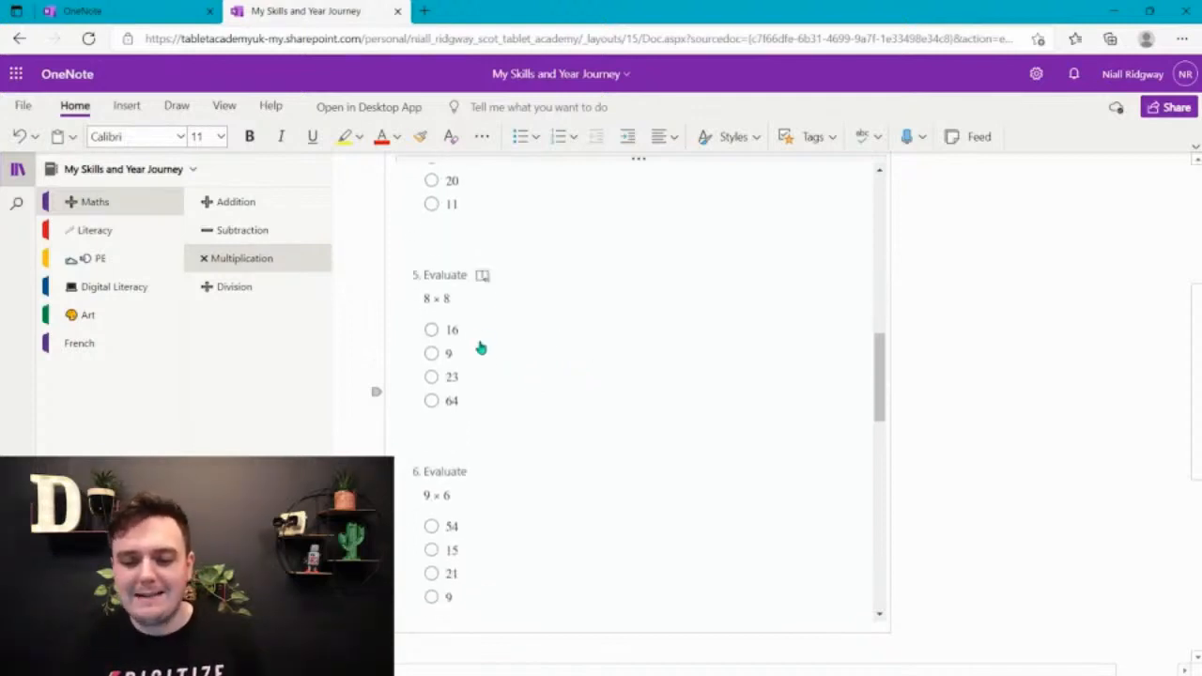
{"action": "left_click", "coordinate": [431, 377]}
Answer quiz questions 6 to 8: choose 54 for 9 × 6, 14 for 8 × 6 and 36 for 6 × 6
{"action": "scroll", "coordinate": [477, 384], "scroll_direction": "down", "scroll_amount": 3}
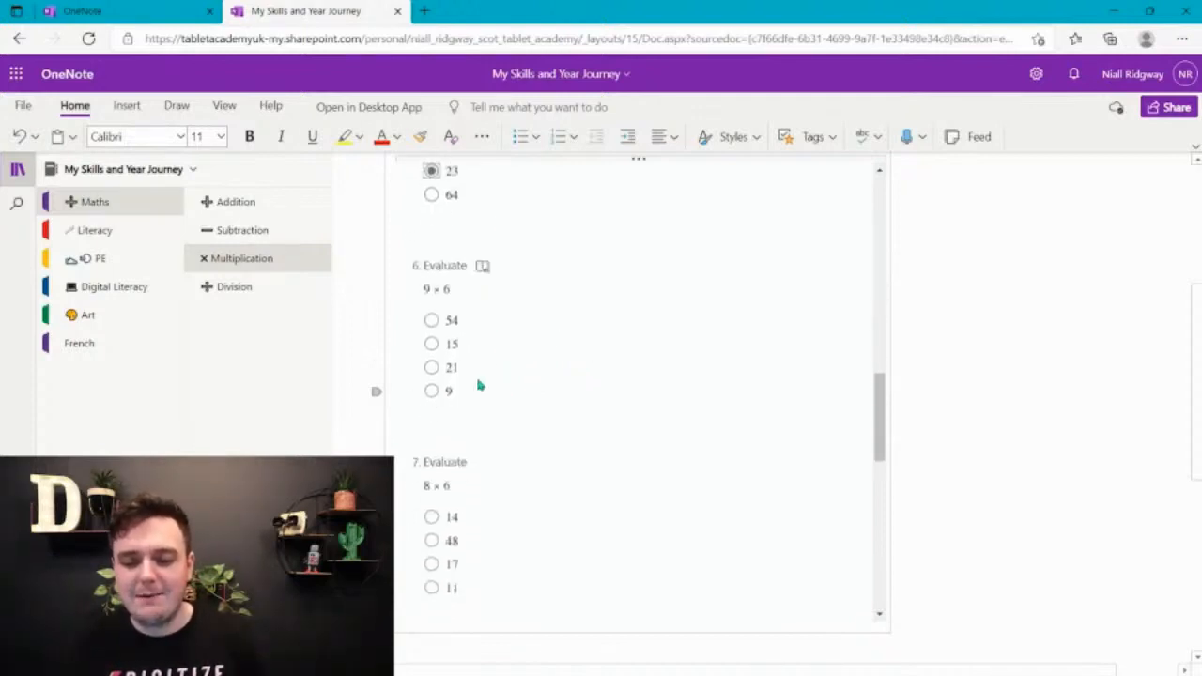
{"action": "left_click", "coordinate": [431, 320]}
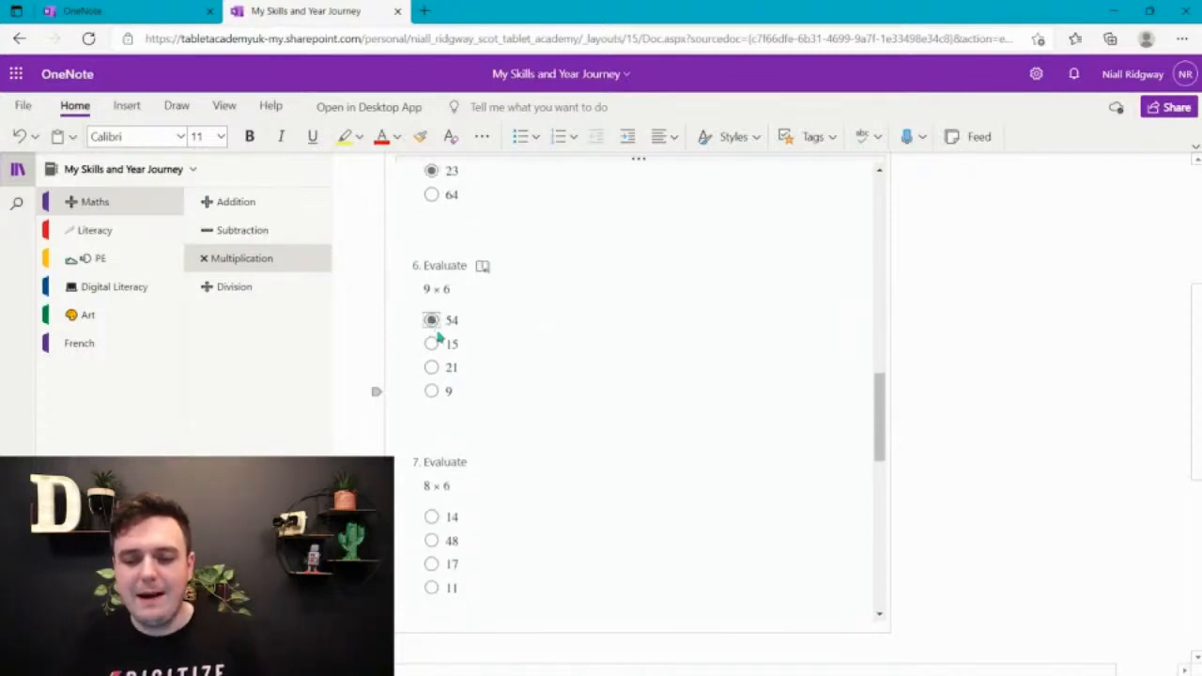
{"action": "left_click", "coordinate": [431, 516]}
{"action": "scroll", "coordinate": [431, 516], "scroll_direction": "down", "scroll_amount": 5}
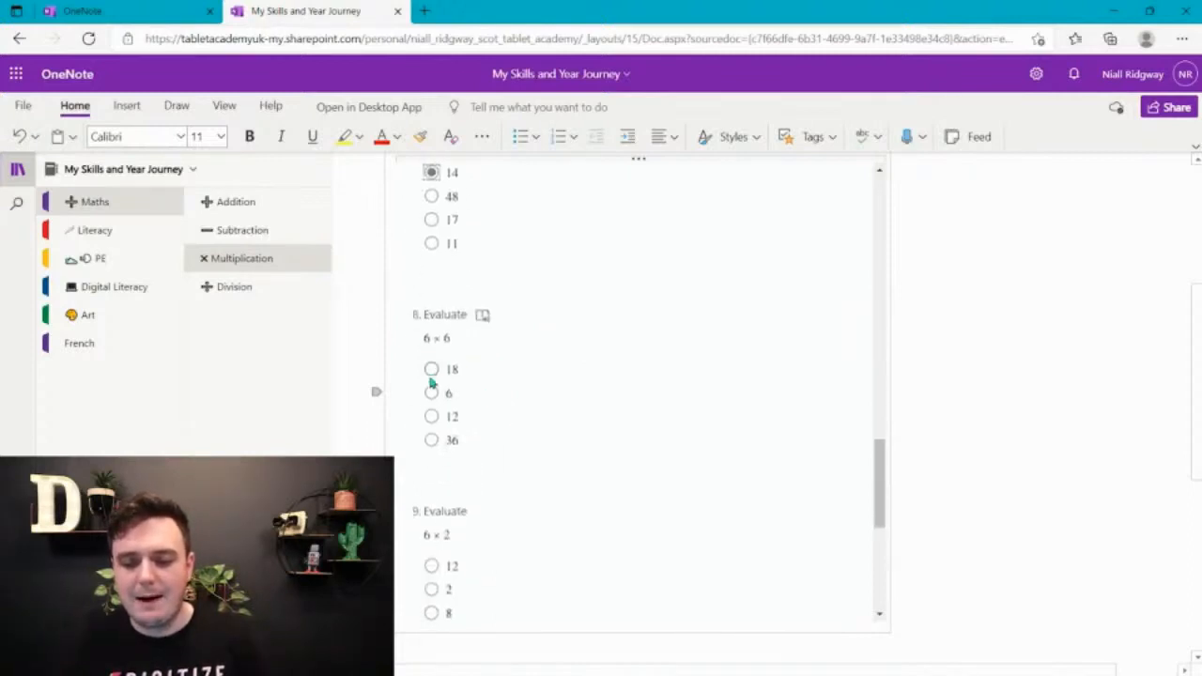
{"action": "left_click", "coordinate": [431, 440]}
Answer 12 for 6 × 2 and 15 for 3 × 5, and submit the quiz
{"action": "scroll", "coordinate": [451, 439], "scroll_direction": "down", "scroll_amount": 2}
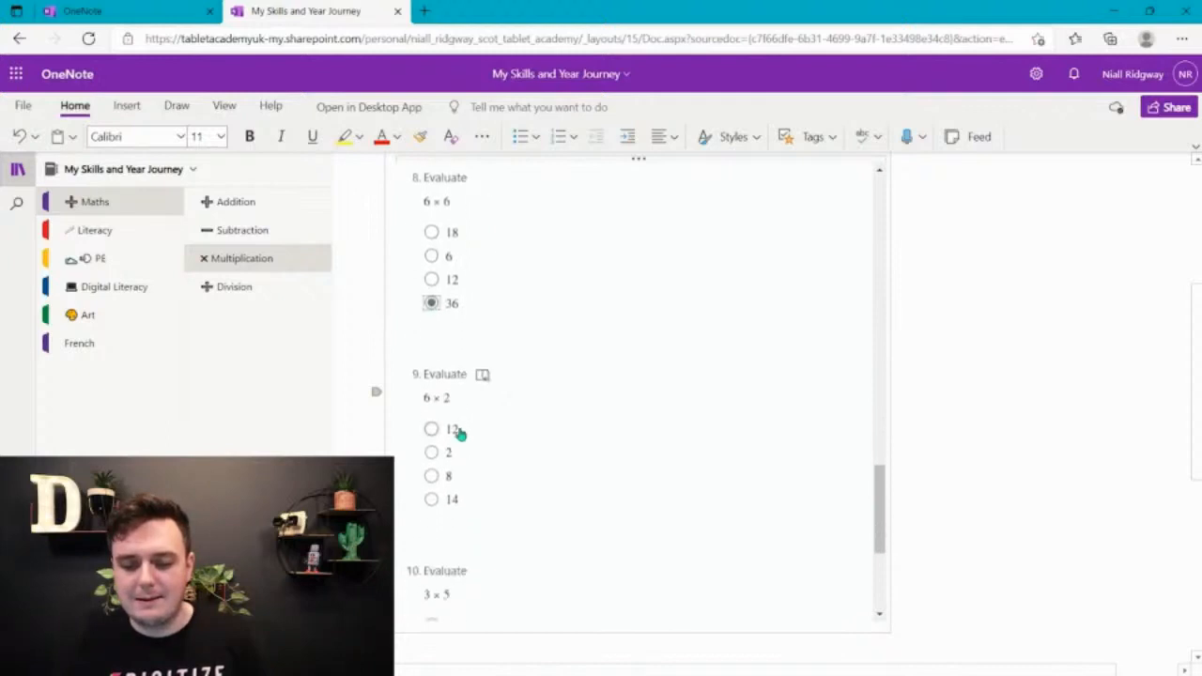
{"action": "left_click", "coordinate": [431, 431]}
{"action": "scroll", "coordinate": [474, 430], "scroll_direction": "down", "scroll_amount": 4}
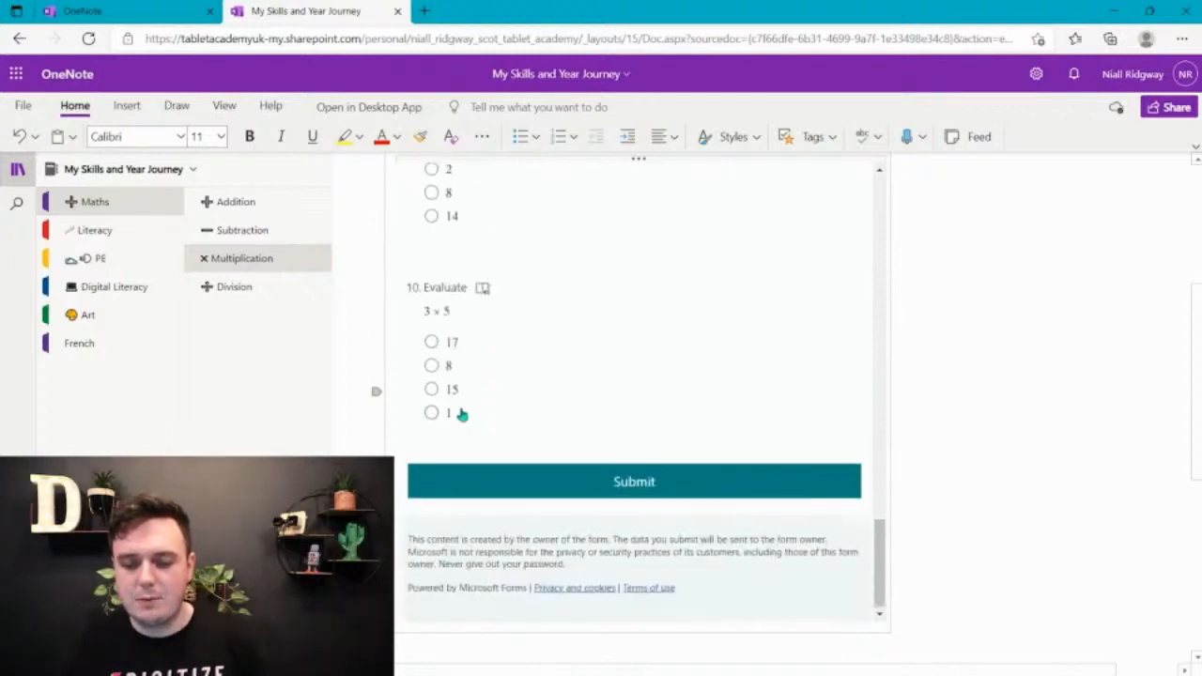
{"action": "left_click", "coordinate": [432, 389]}
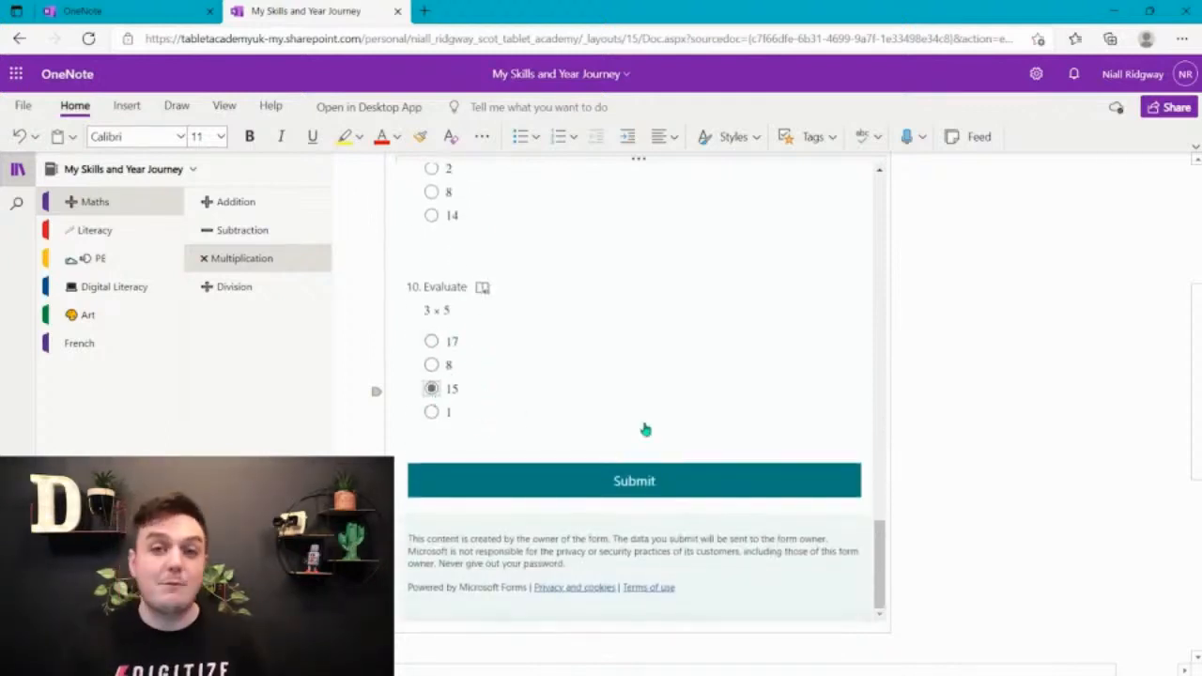
{"action": "left_click", "coordinate": [679, 490]}
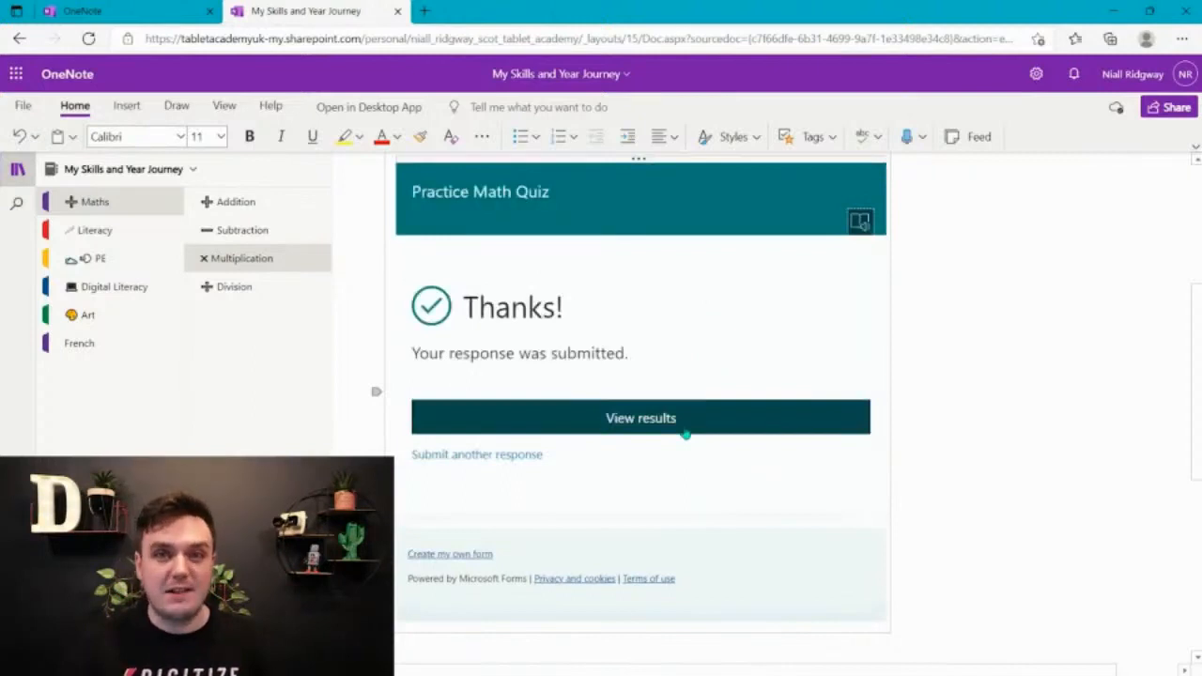
Open the quiz results and examine the overall score and the marking of each question
{"action": "left_click", "coordinate": [648, 423]}
{"action": "scroll", "coordinate": [645, 423], "scroll_direction": "down", "scroll_amount": 2}
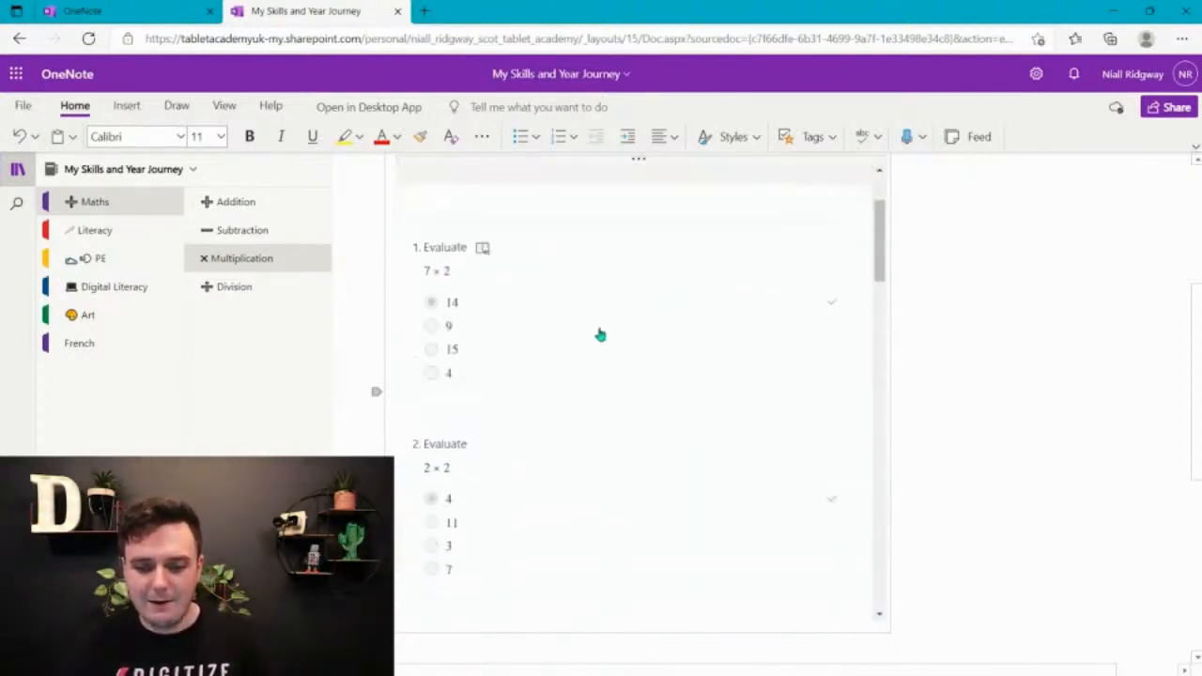
{"action": "scroll", "coordinate": [672, 360], "scroll_direction": "up", "scroll_amount": 2}
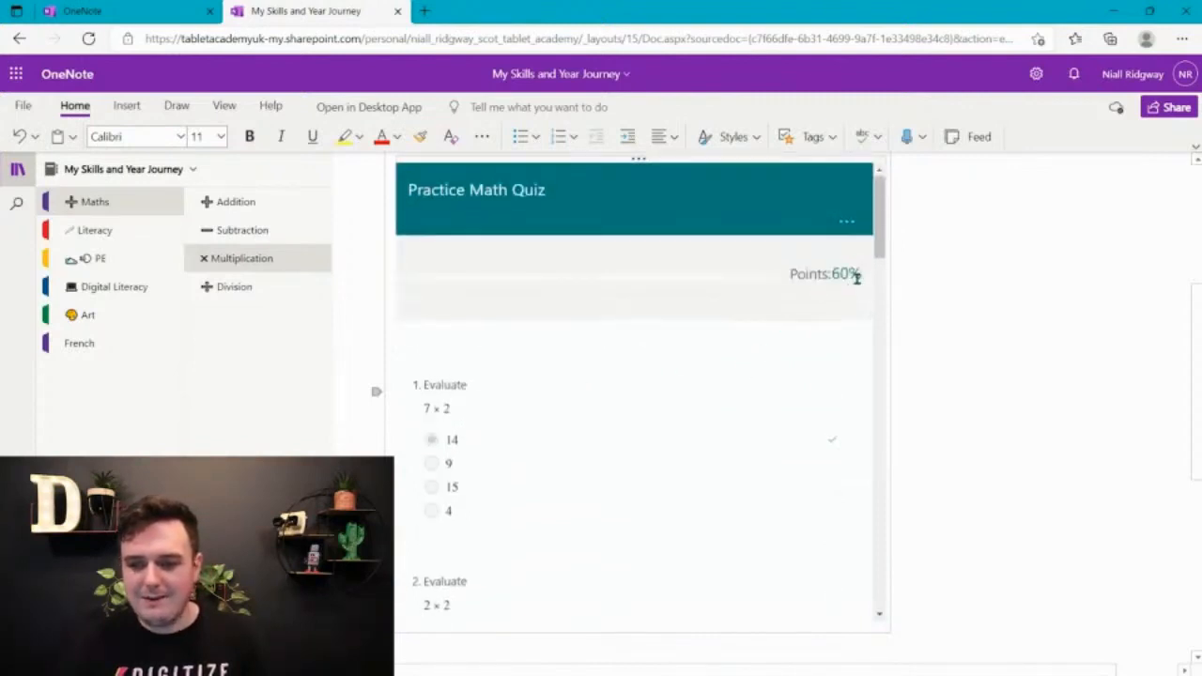
{"action": "scroll", "coordinate": [827, 282], "scroll_direction": "down", "scroll_amount": 7}
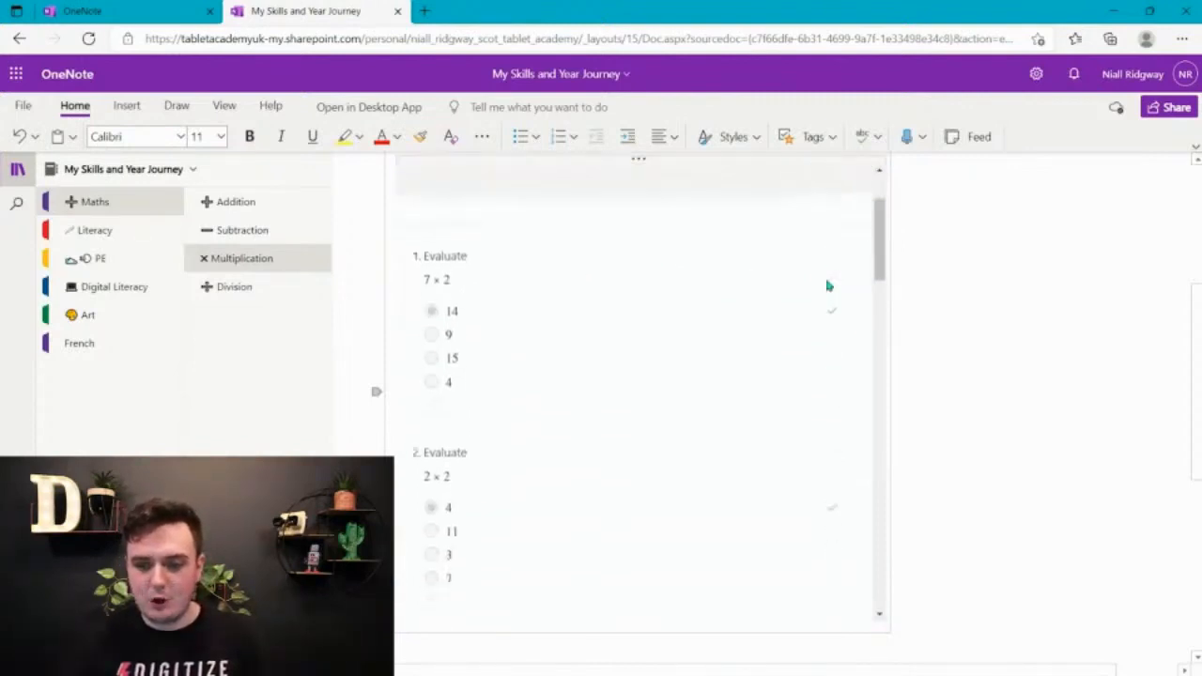
{"action": "scroll", "coordinate": [614, 320], "scroll_direction": "up", "scroll_amount": 7}
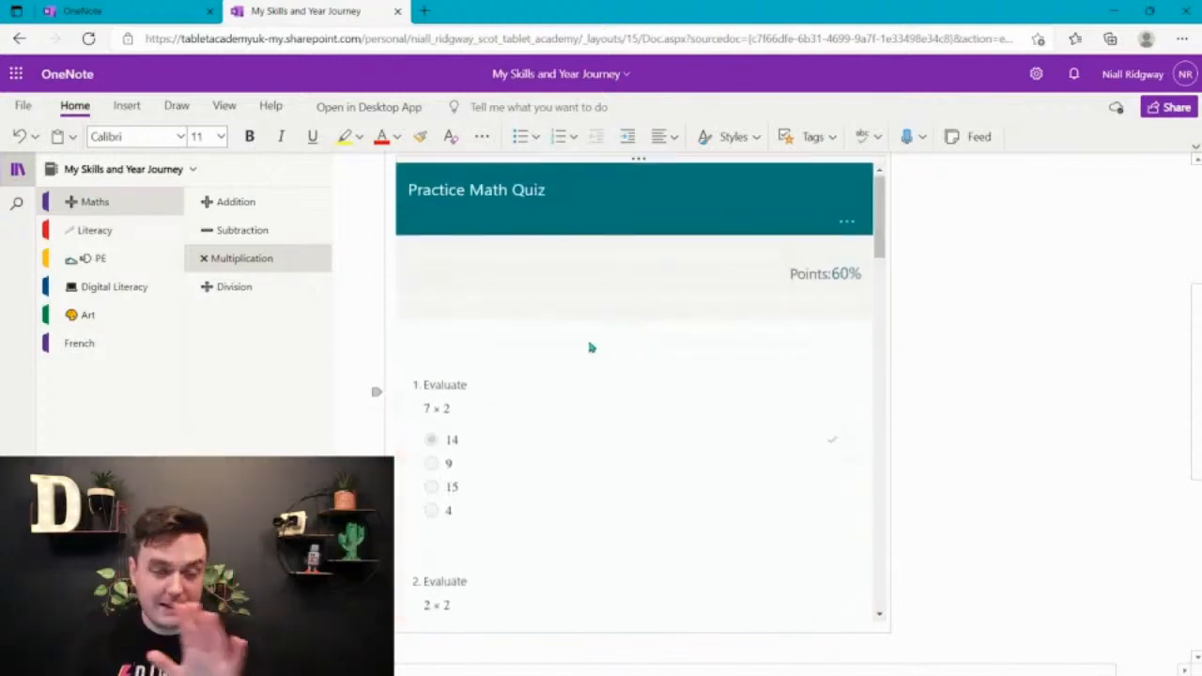
{"action": "scroll", "coordinate": [591, 347], "scroll_direction": "down", "scroll_amount": 7}
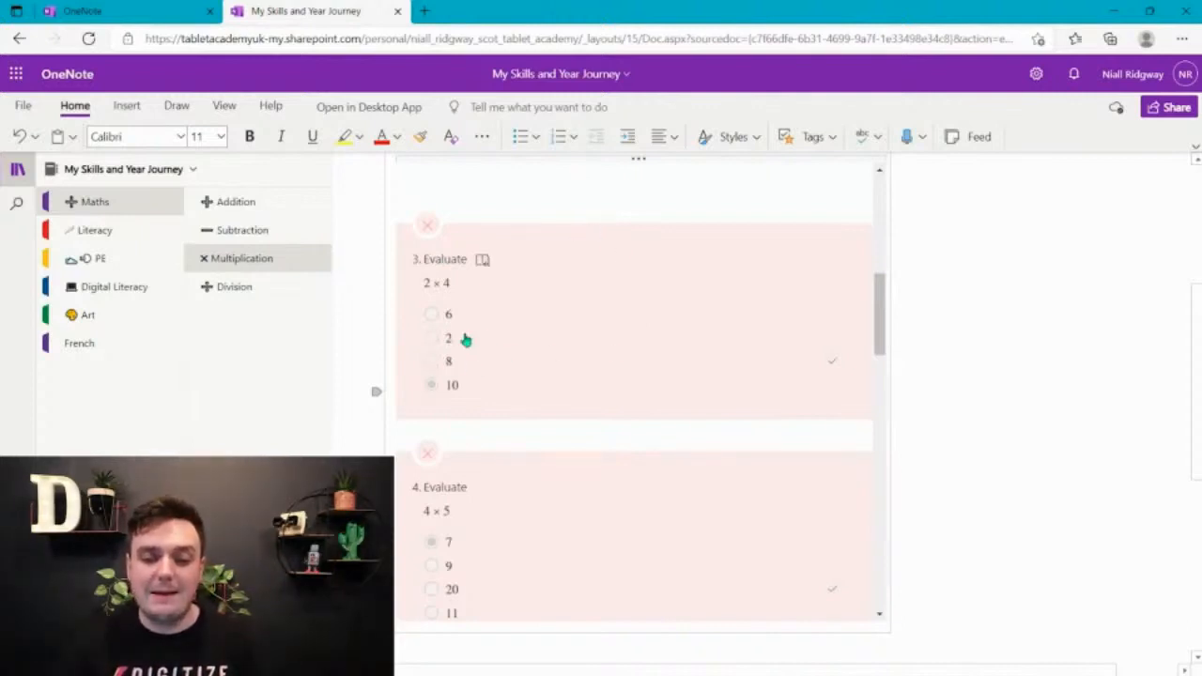
{"action": "scroll", "coordinate": [724, 366], "scroll_direction": "down", "scroll_amount": 10}
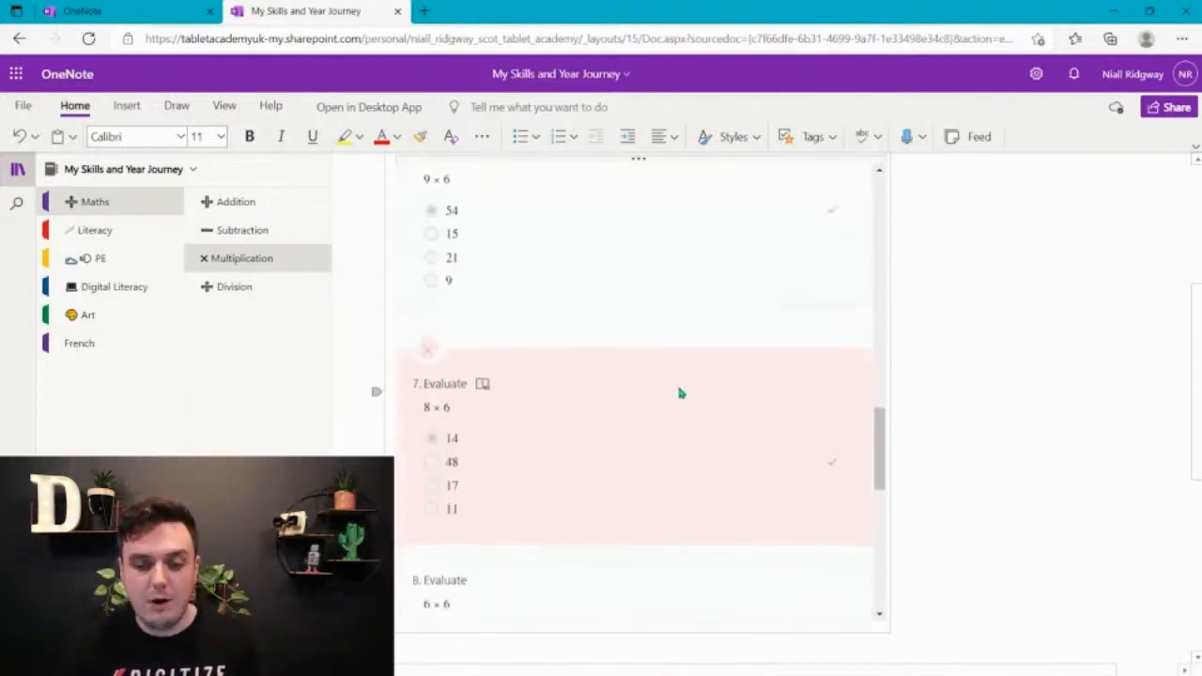
{"action": "scroll", "coordinate": [681, 392], "scroll_direction": "down", "scroll_amount": 5}
{"action": "scroll", "coordinate": [667, 392], "scroll_direction": "up", "scroll_amount": 5}
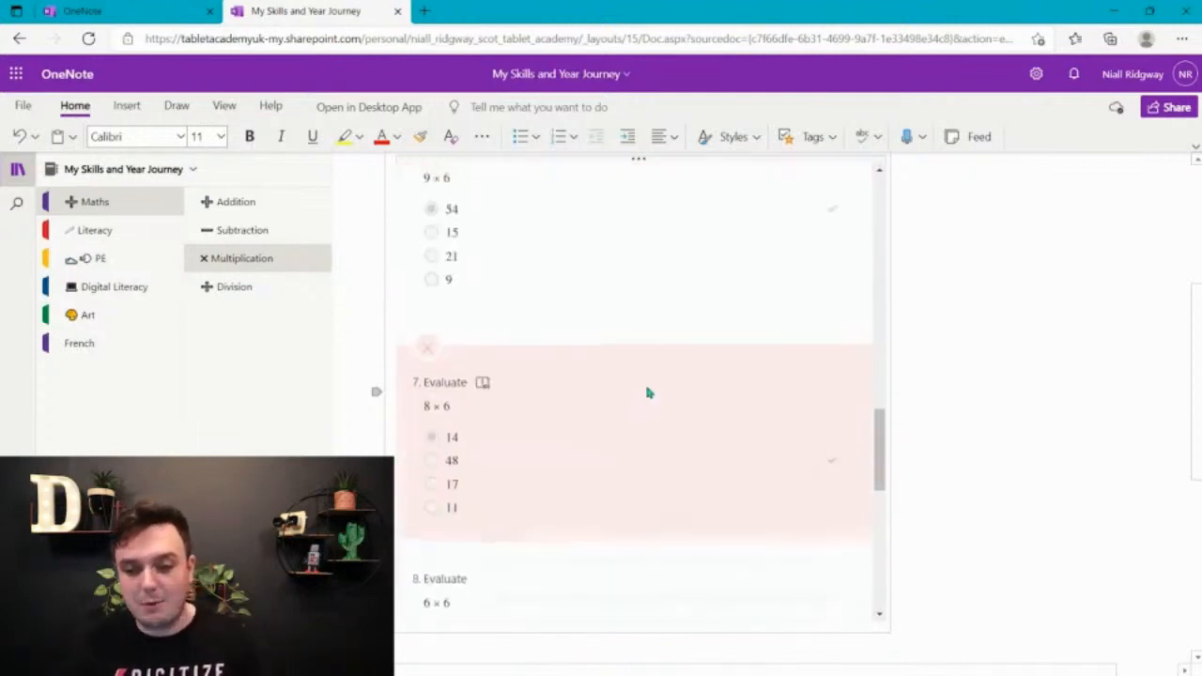
{"action": "scroll", "coordinate": [676, 400], "scroll_direction": "up", "scroll_amount": 10}
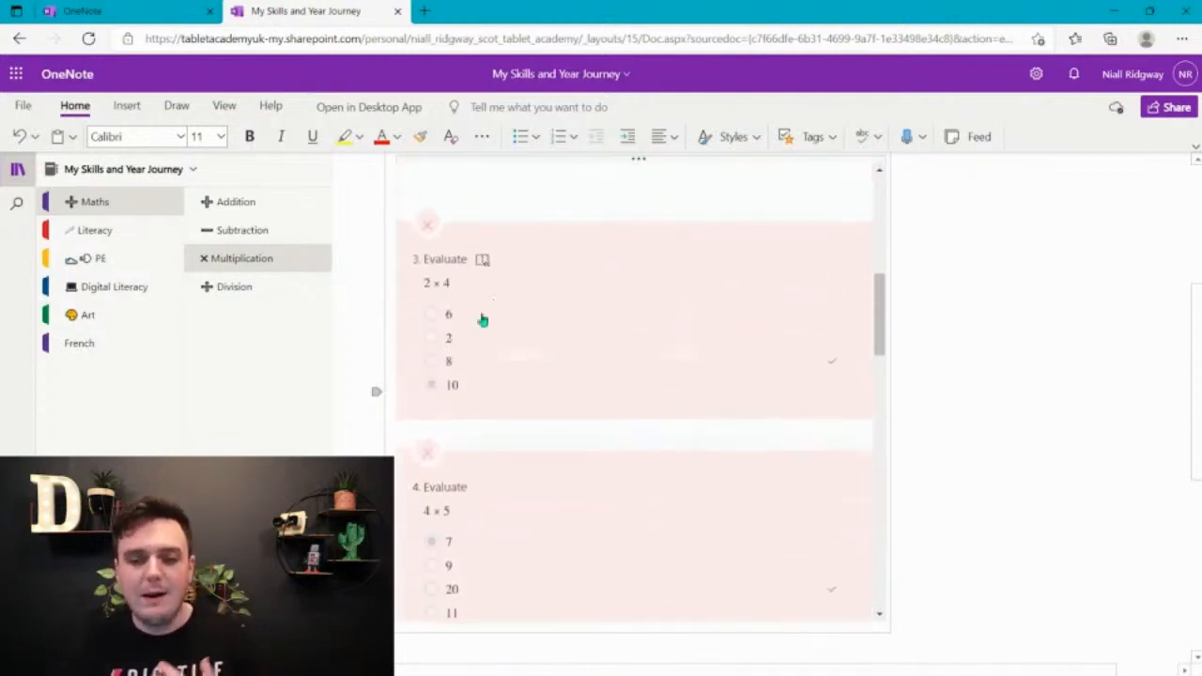
Handwrite 2 × 4 = in black ink between the 4 × 6 = equation and the quiz, and lasso all its strokes
{"action": "scroll", "coordinate": [939, 267], "scroll_direction": "up", "scroll_amount": 5}
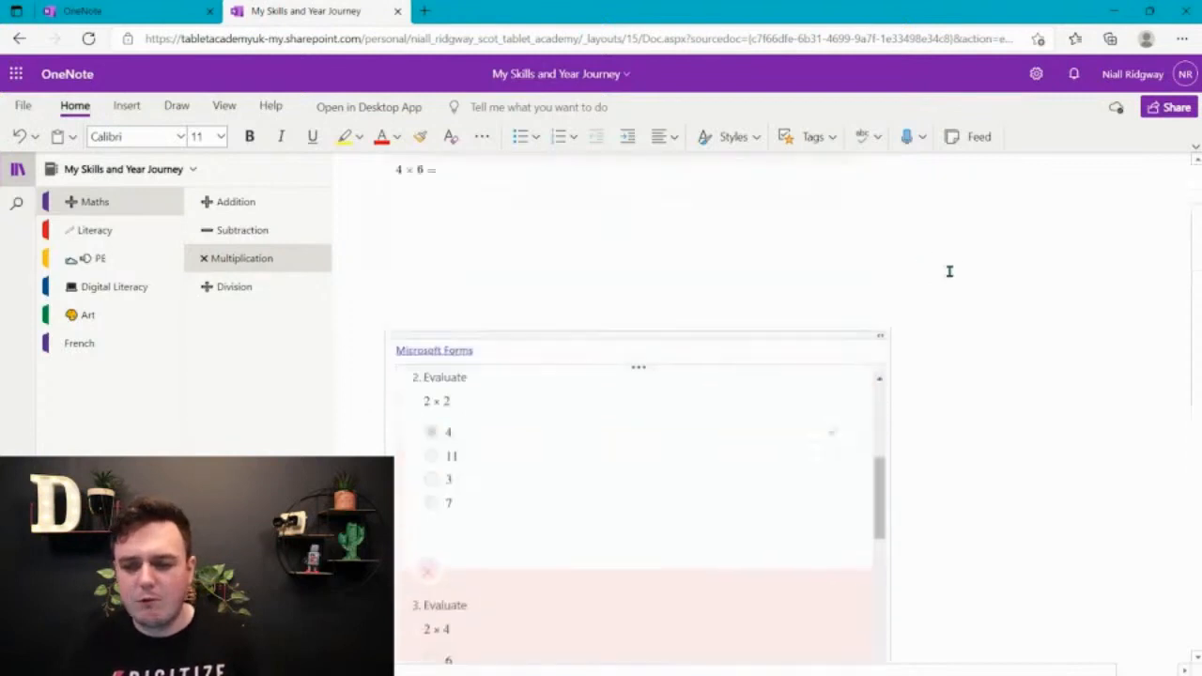
{"action": "left_click", "coordinate": [469, 341]}
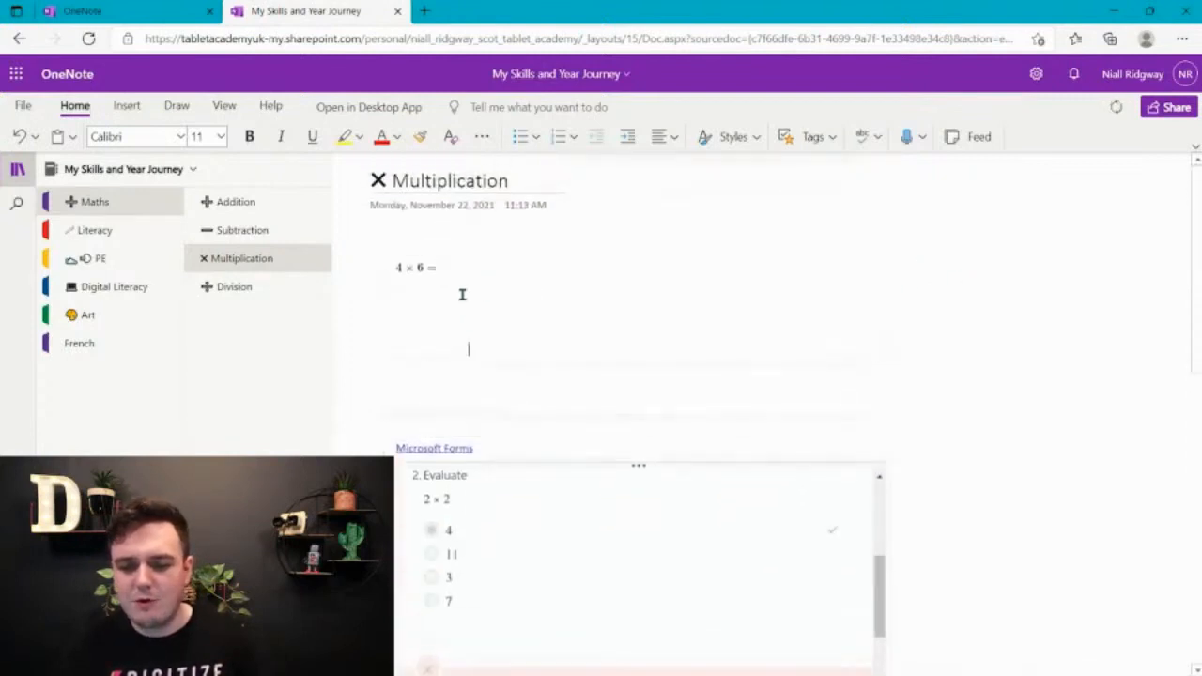
{"action": "left_click", "coordinate": [177, 106]}
{"action": "left_click", "coordinate": [229, 138]}
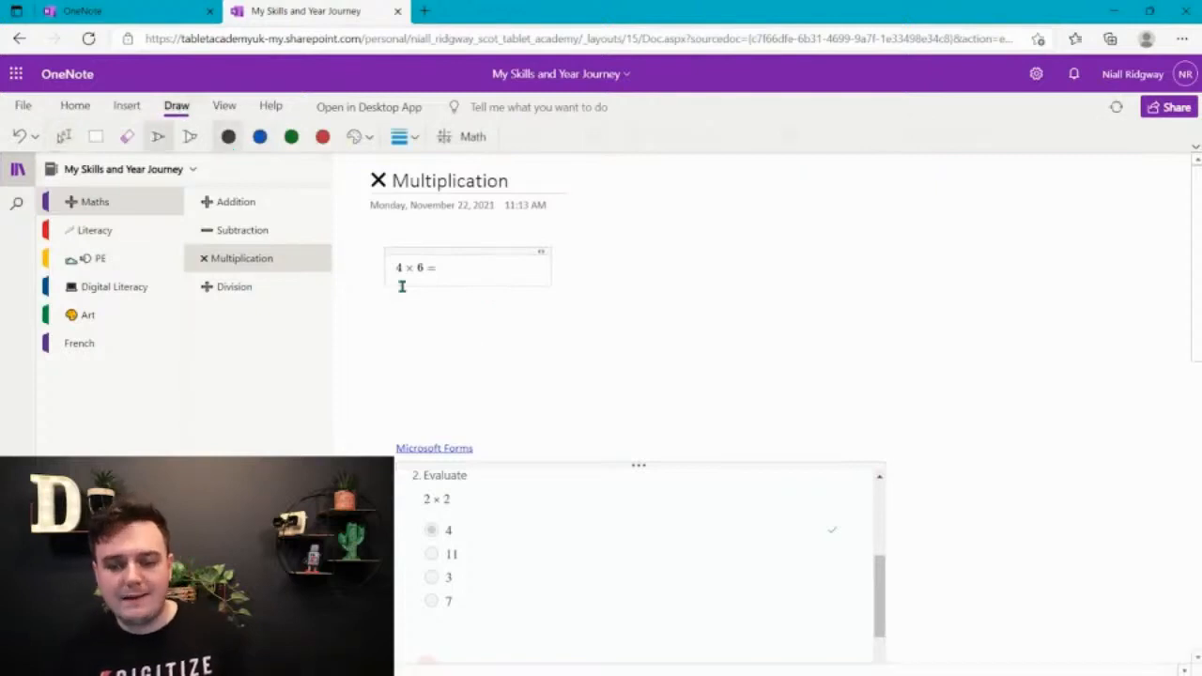
{"action": "mouse_move", "coordinate": [401, 327]}
{"action": "left_mouse_down"}
{"action": "mouse_move", "coordinate": [441, 316]}
{"action": "mouse_move", "coordinate": [399, 378]}
{"action": "mouse_move", "coordinate": [483, 371]}
{"action": "left_mouse_up"}
{"action": "left_click_drag", "start_coordinate": [488, 314], "coordinate": [559, 364]}
{"action": "left_click_drag", "start_coordinate": [539, 304], "coordinate": [497, 378]}
{"action": "mouse_move", "coordinate": [588, 301]}
{"action": "left_mouse_down"}
{"action": "mouse_move", "coordinate": [584, 356]}
{"action": "mouse_move", "coordinate": [657, 353]}
{"action": "mouse_move", "coordinate": [618, 402]}
{"action": "left_mouse_up"}
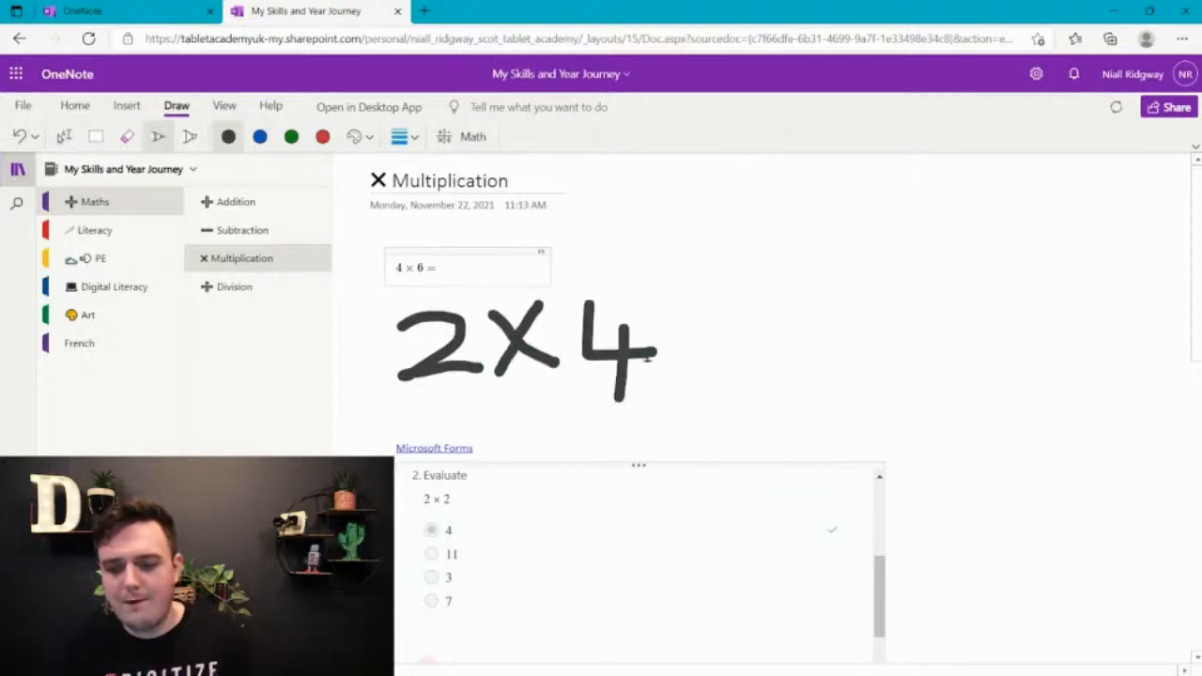
{"action": "mouse_move", "coordinate": [657, 317]}
{"action": "left_mouse_down"}
{"action": "mouse_move", "coordinate": [679, 354]}
{"action": "mouse_move", "coordinate": [760, 355]}
{"action": "left_mouse_up"}
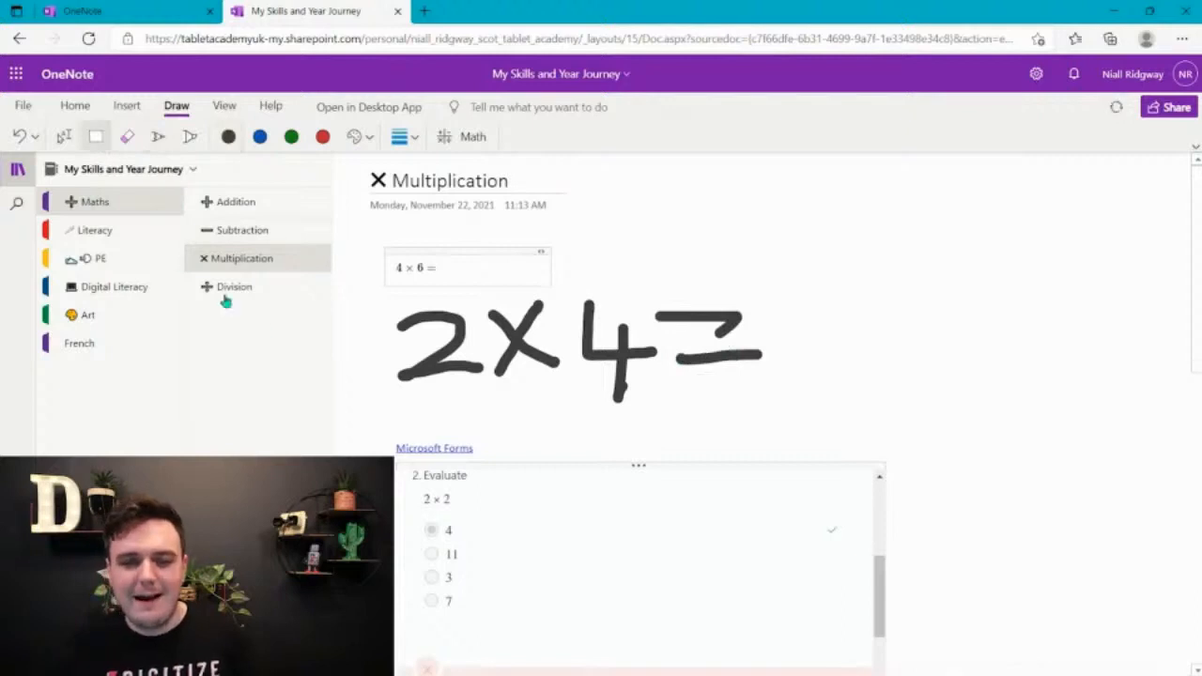
{"action": "mouse_move", "coordinate": [365, 406]}
{"action": "left_mouse_down"}
{"action": "mouse_move", "coordinate": [702, 306]}
{"action": "mouse_move", "coordinate": [813, 298]}
{"action": "left_mouse_up"}
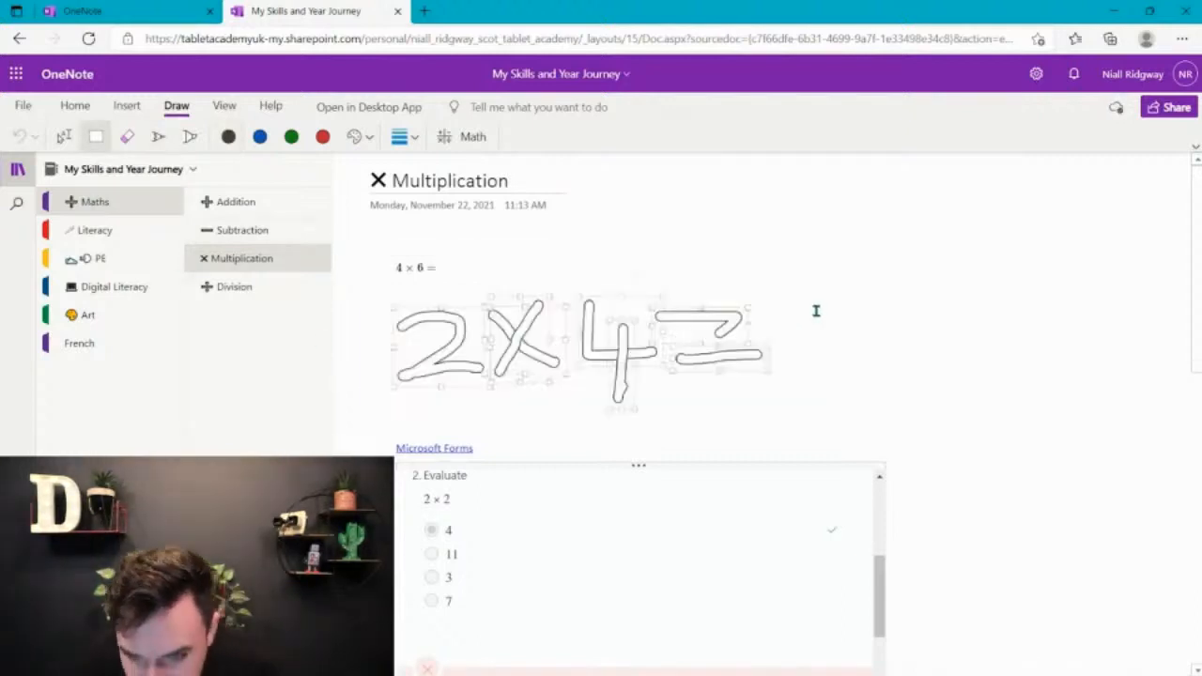
Load the selected handwritten 2 × 4 = into the Math assistant and evaluate it
{"action": "left_click", "coordinate": [473, 137]}
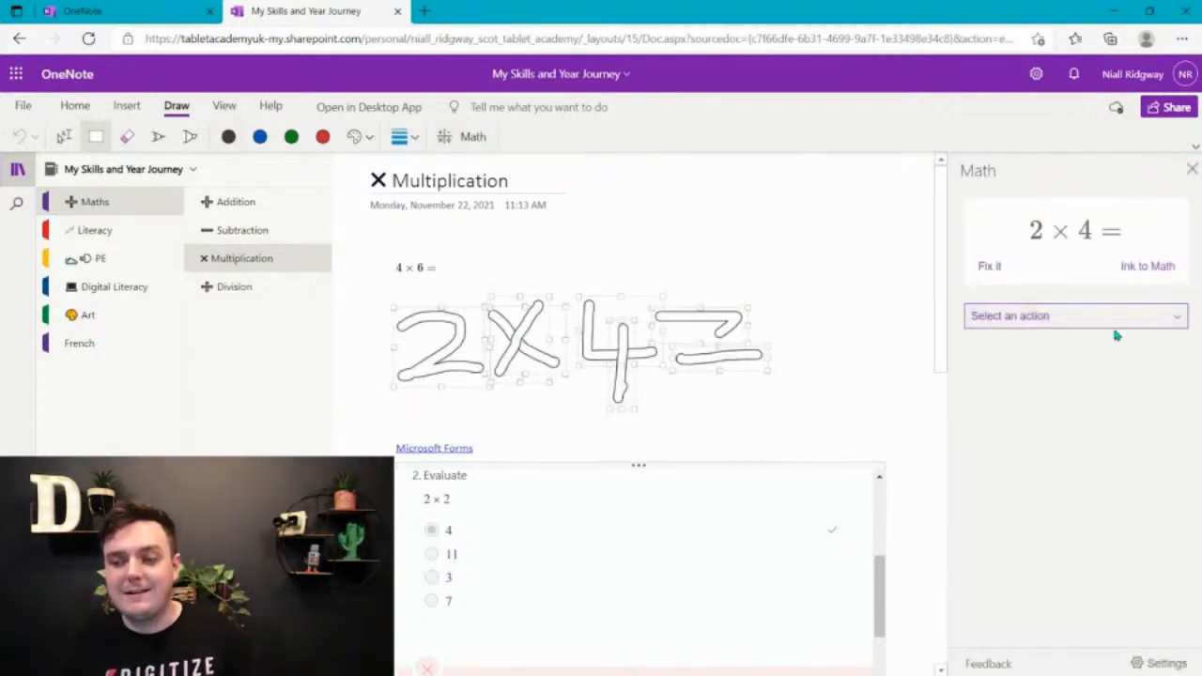
{"action": "left_click", "coordinate": [1111, 319]}
{"action": "left_click", "coordinate": [1051, 336]}
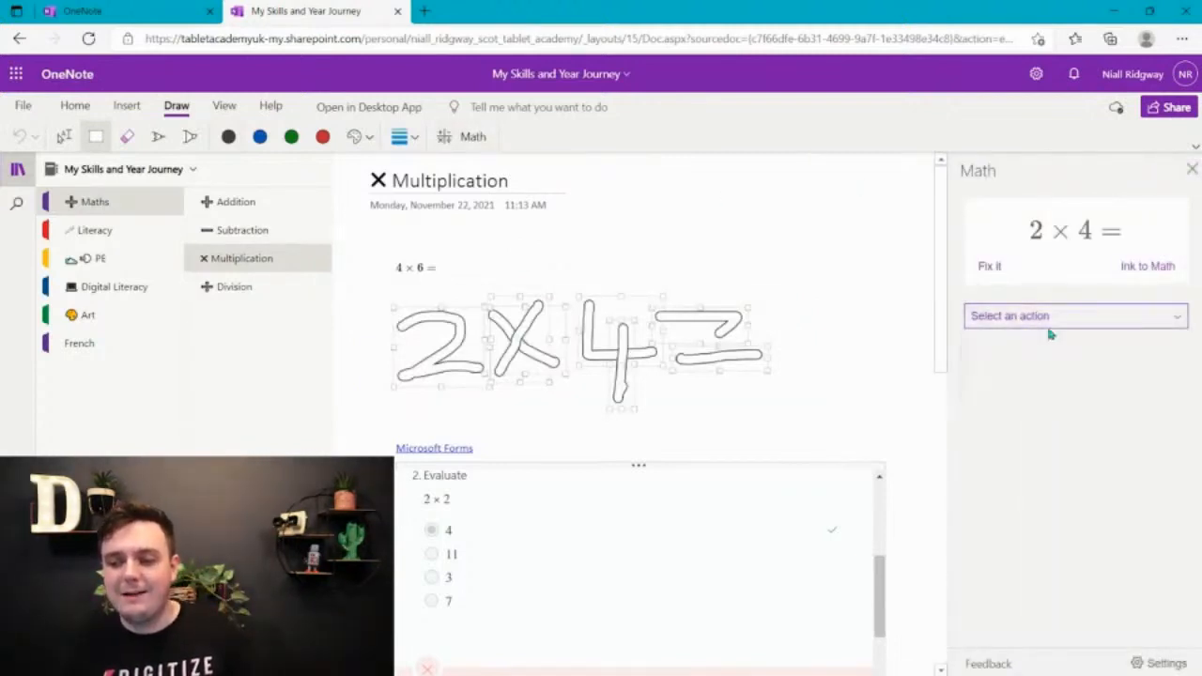
{"action": "left_click", "coordinate": [1051, 322]}
{"action": "left_click", "coordinate": [1056, 338]}
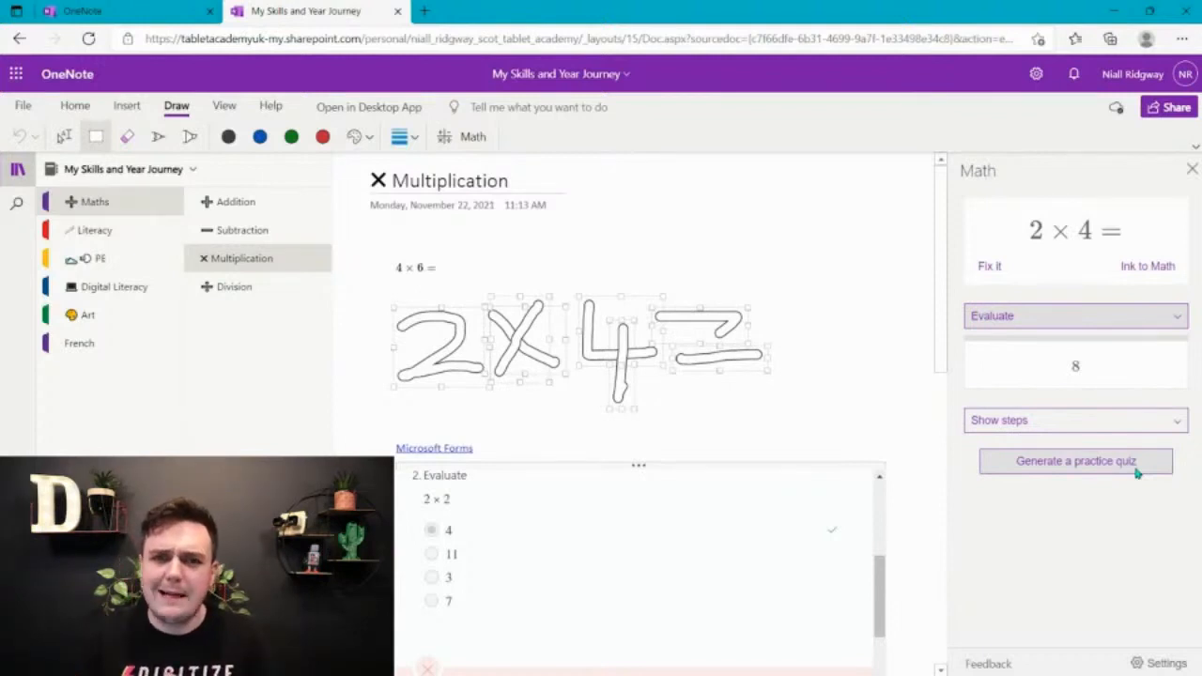
{"action": "left_click", "coordinate": [67, 10]}
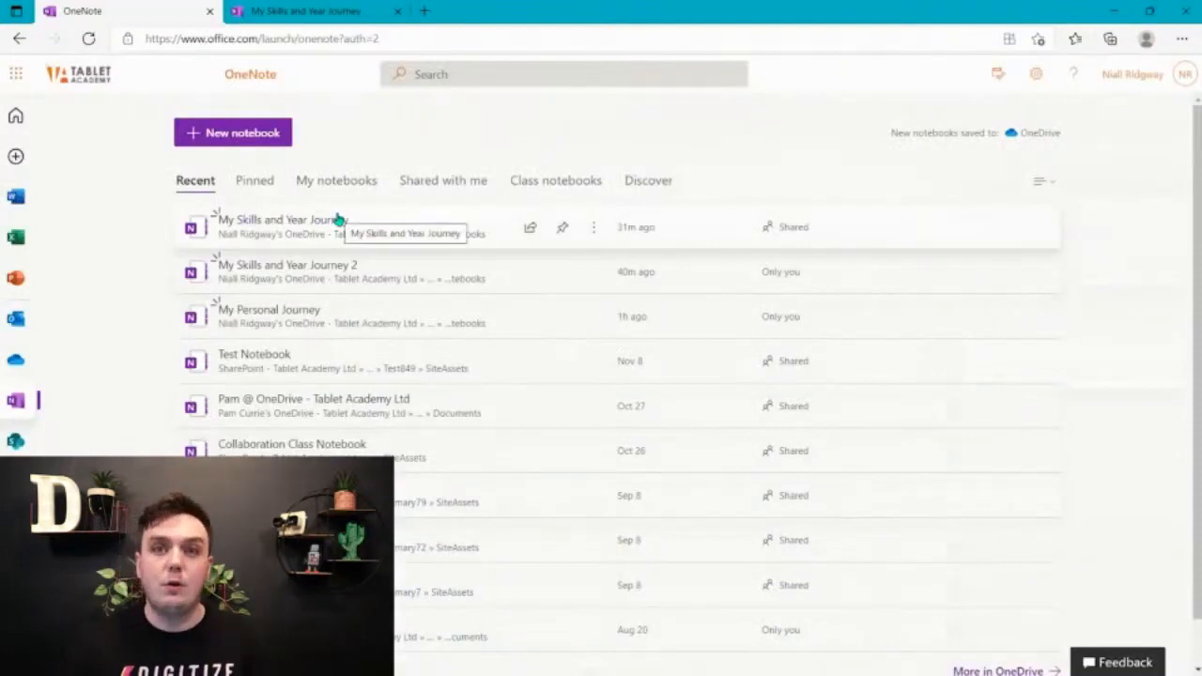
{"action": "left_click", "coordinate": [282, 10]}
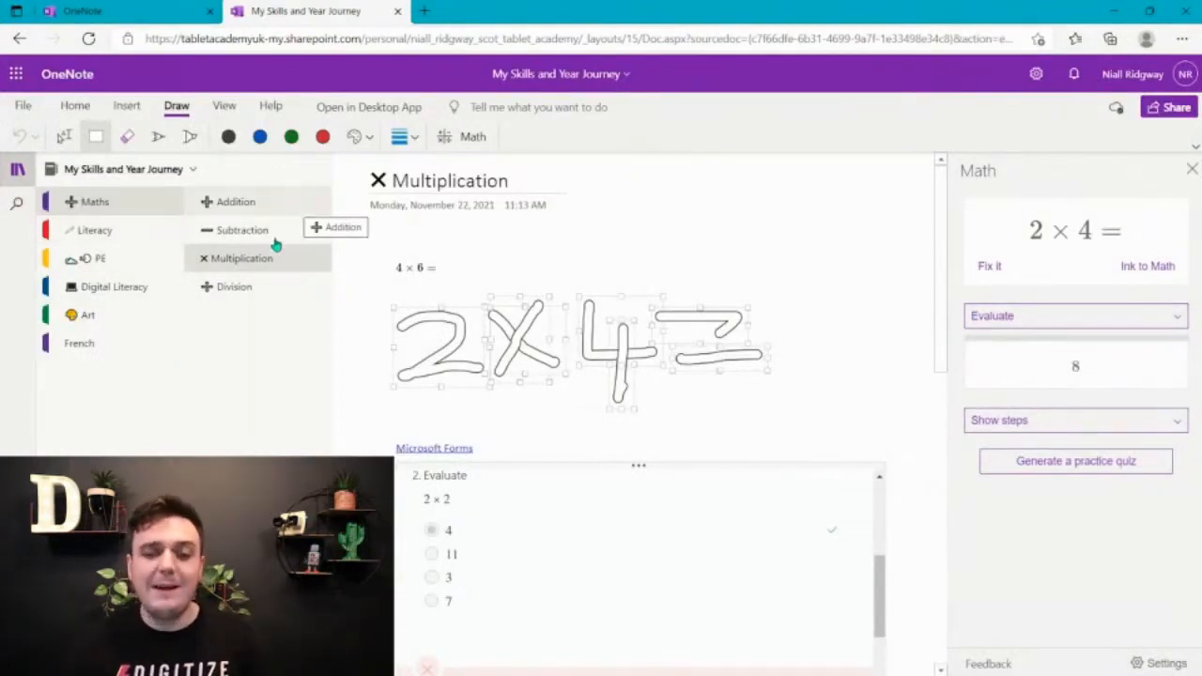
Open the Division page and handwrite 3 ÷ 1 = in black ink below the page title, undoing the stray stroke after the 3
{"action": "left_click", "coordinate": [266, 294]}
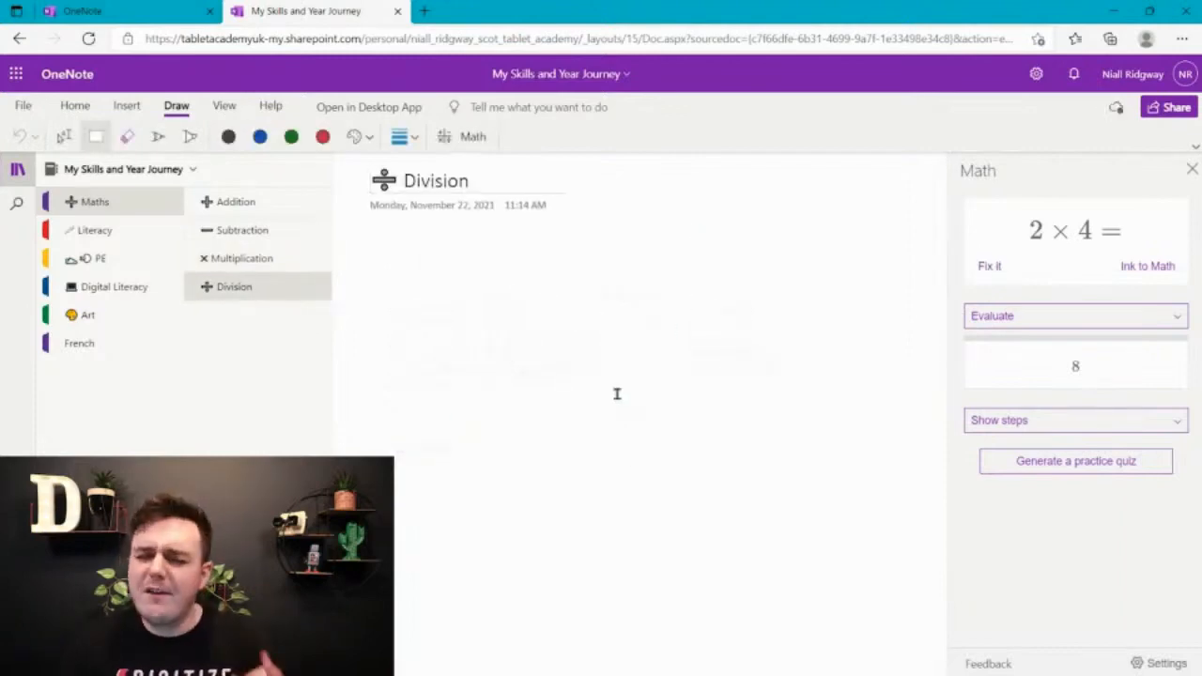
{"action": "left_click", "coordinate": [228, 136]}
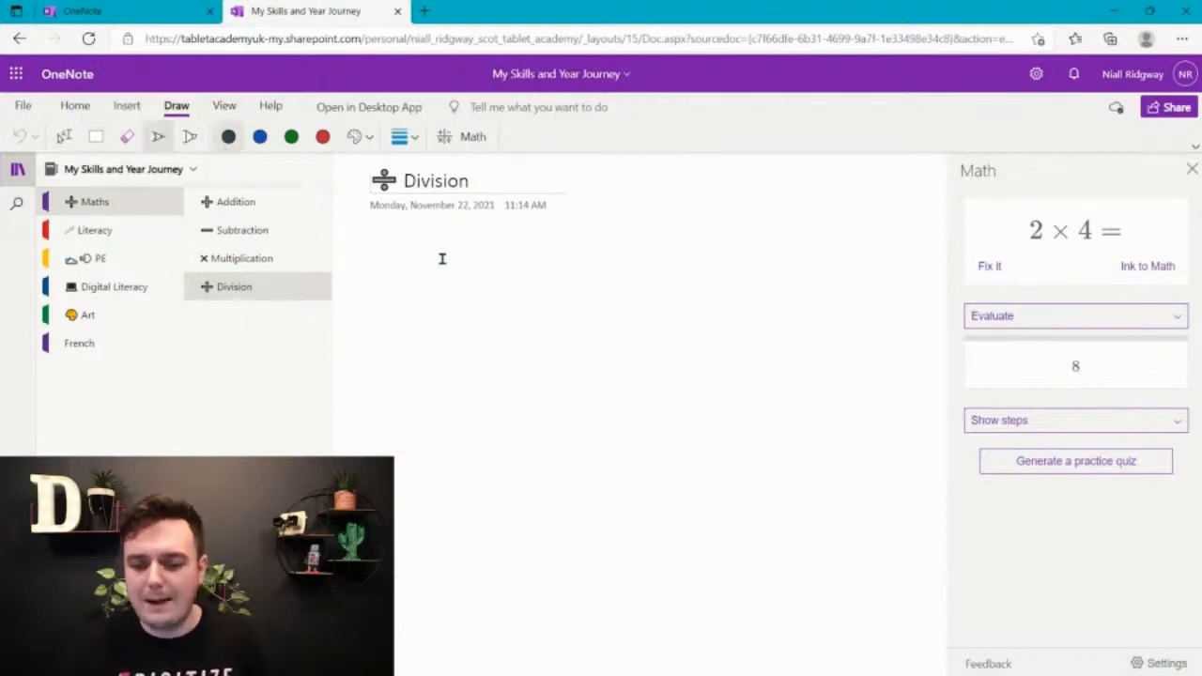
{"action": "mouse_move", "coordinate": [415, 272]}
{"action": "left_mouse_down"}
{"action": "mouse_move", "coordinate": [430, 313]}
{"action": "mouse_move", "coordinate": [398, 380]}
{"action": "left_mouse_up"}
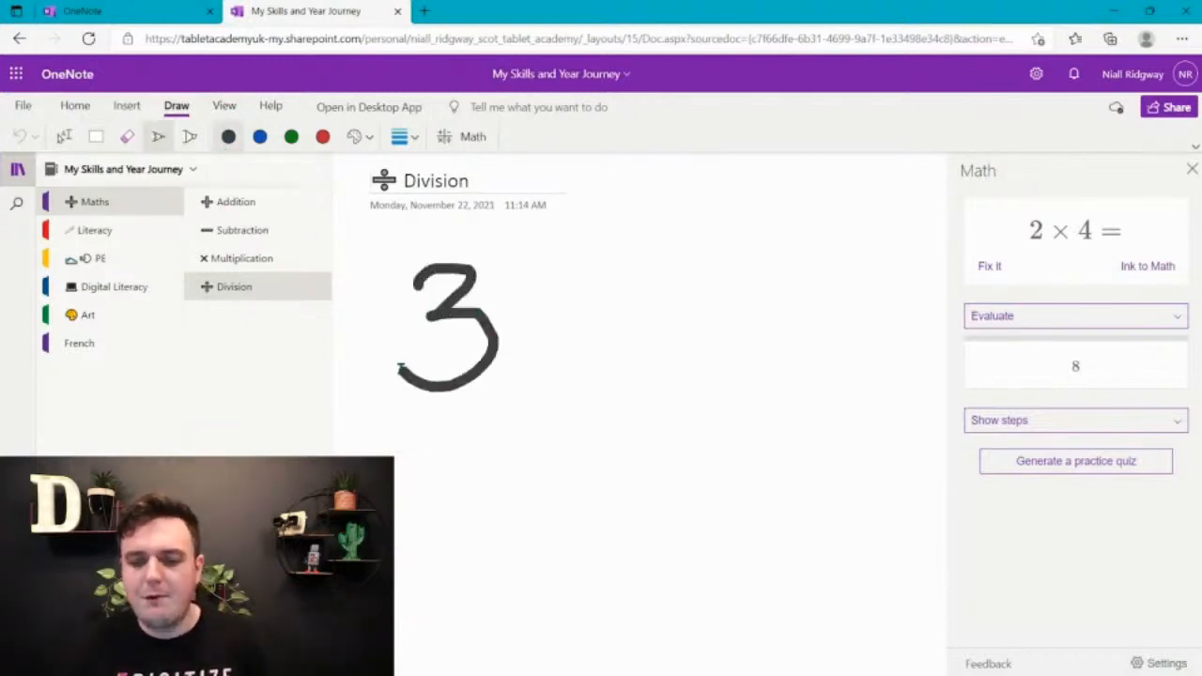
{"action": "left_click_drag", "start_coordinate": [560, 264], "coordinate": [565, 358]}
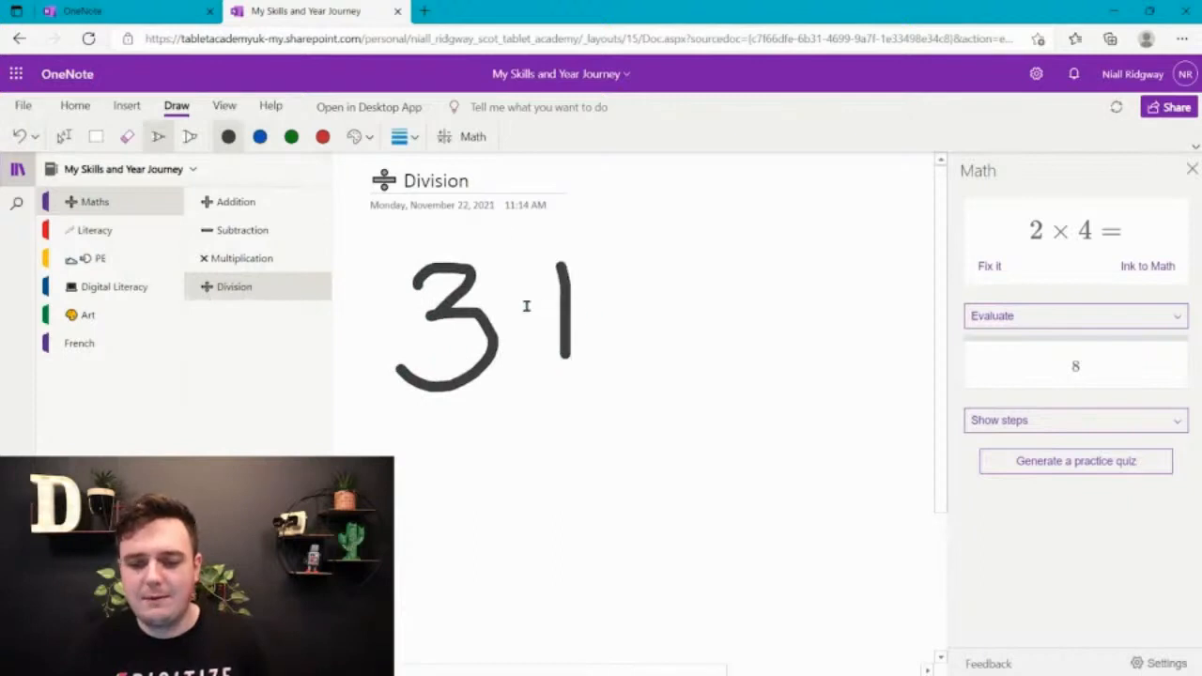
{"action": "left_click", "coordinate": [20, 138]}
{"action": "left_click_drag", "start_coordinate": [526, 309], "coordinate": [628, 308]}
{"action": "left_click", "coordinate": [573, 277]}
{"action": "left_click", "coordinate": [574, 374]}
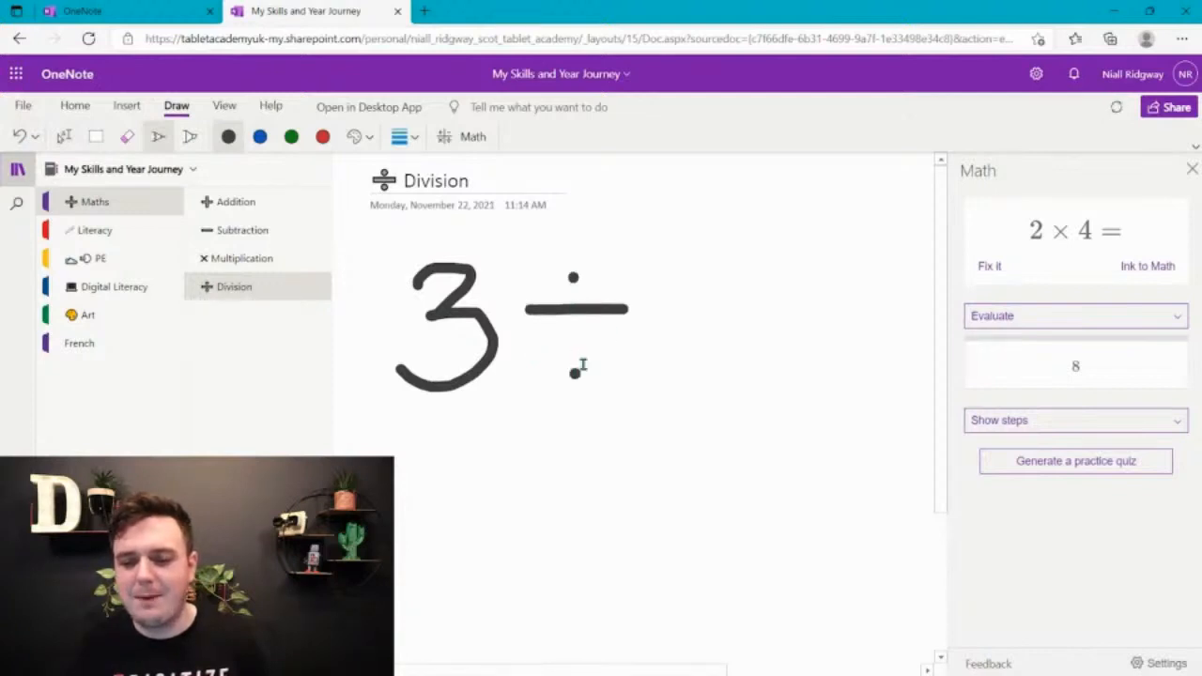
{"action": "left_click_drag", "start_coordinate": [668, 261], "coordinate": [668, 360]}
{"action": "left_click_drag", "start_coordinate": [695, 280], "coordinate": [787, 280]}
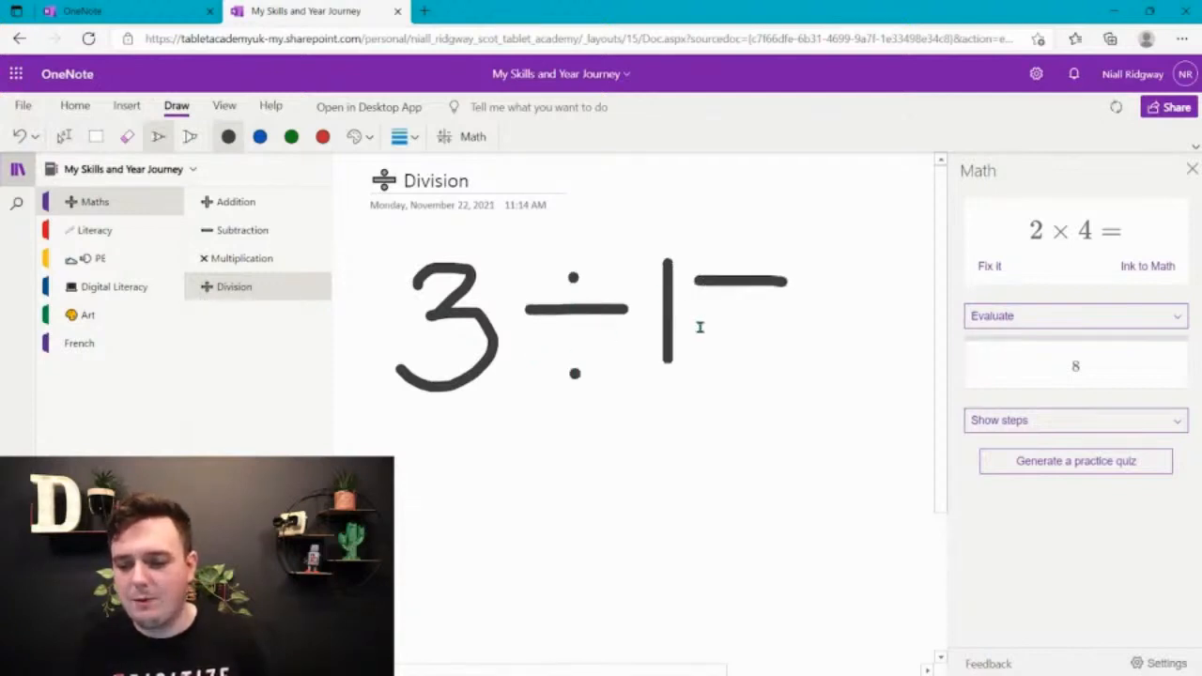
{"action": "left_click_drag", "start_coordinate": [700, 328], "coordinate": [824, 322]}
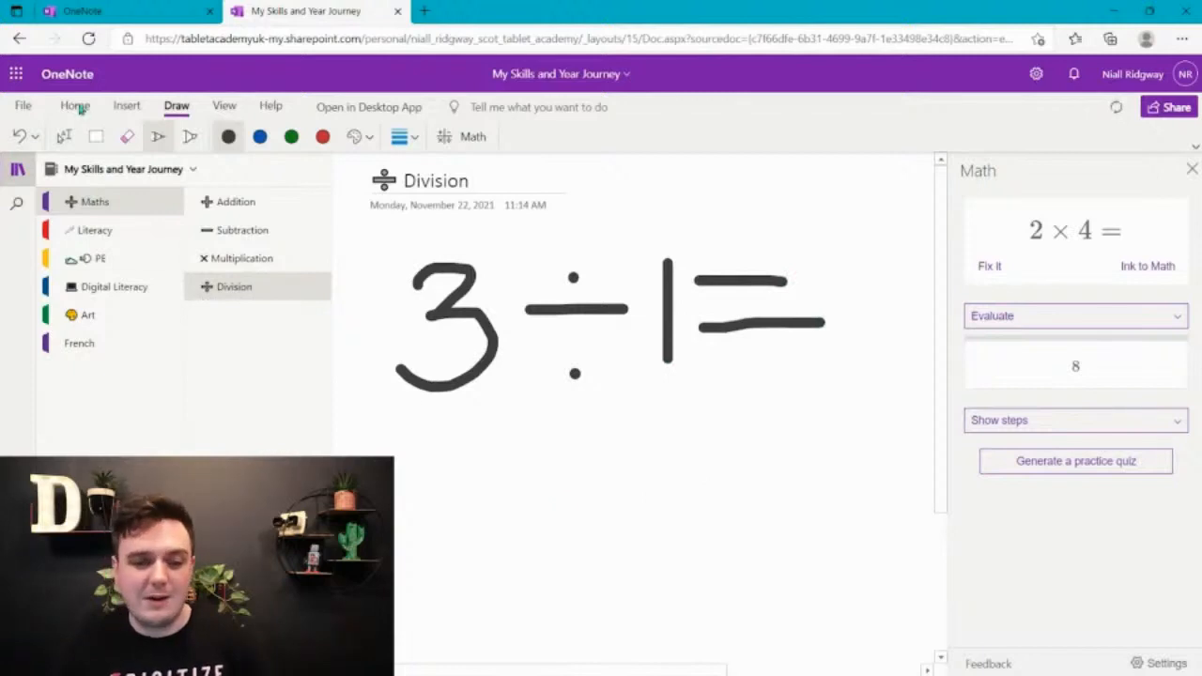
Lasso the whole handwritten 3 ÷ 1 = expression, load it into the Math assistant and evaluate it
{"action": "left_click", "coordinate": [96, 136]}
{"action": "mouse_move", "coordinate": [368, 428]}
{"action": "left_mouse_down"}
{"action": "mouse_move", "coordinate": [598, 269]}
{"action": "mouse_move", "coordinate": [862, 260]}
{"action": "mouse_move", "coordinate": [862, 250]}
{"action": "left_mouse_up"}
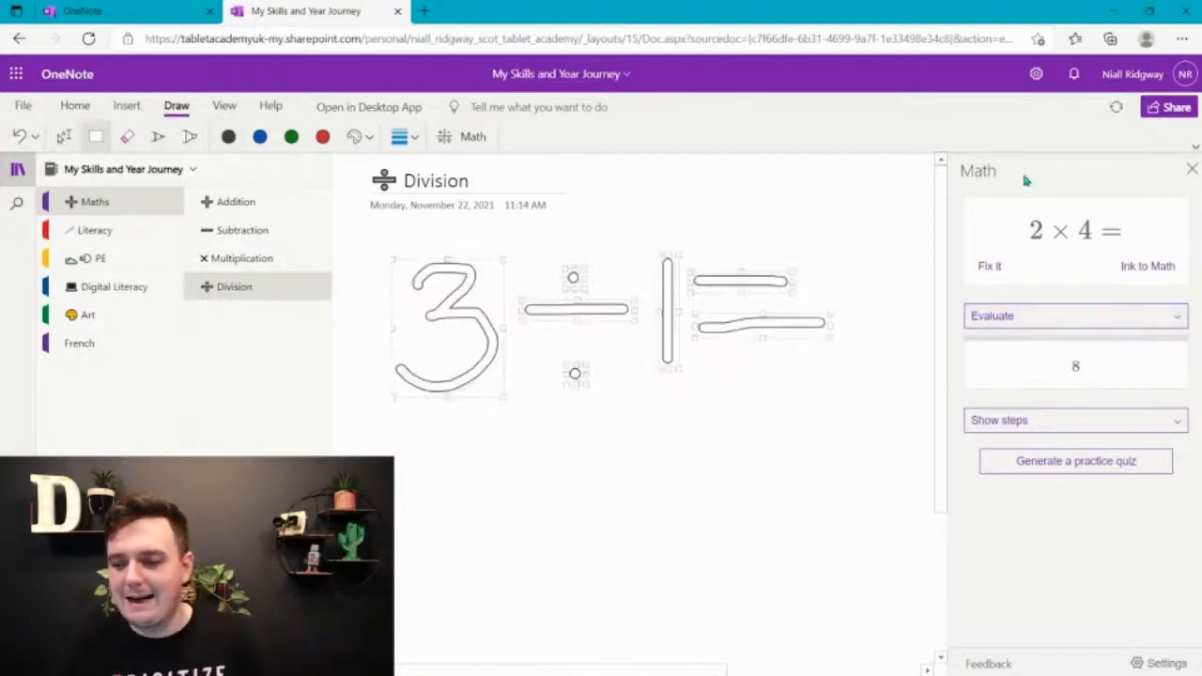
{"action": "left_click", "coordinate": [452, 146]}
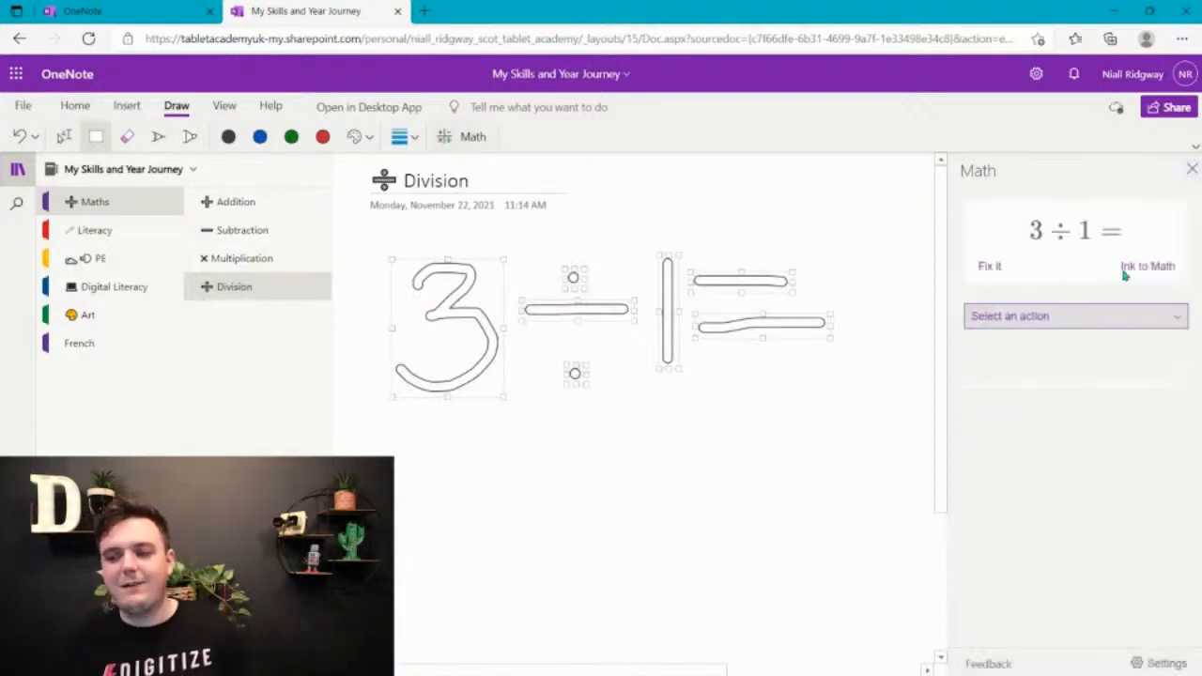
{"action": "left_click", "coordinate": [1042, 318]}
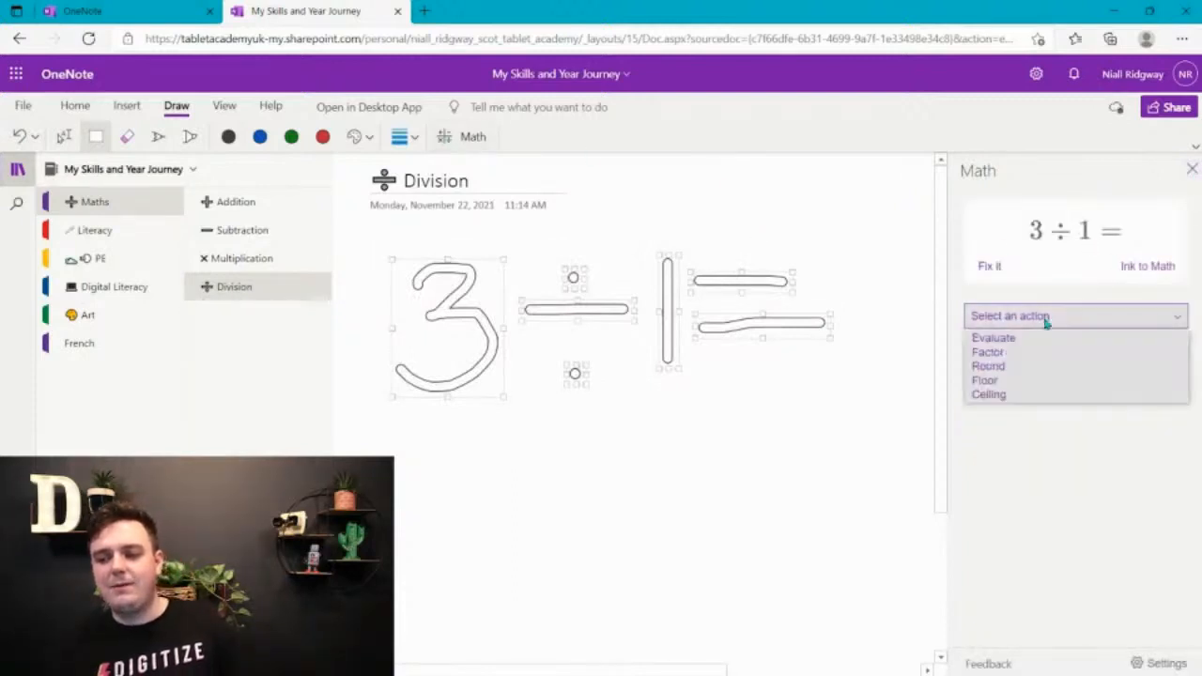
{"action": "left_click", "coordinate": [1046, 340]}
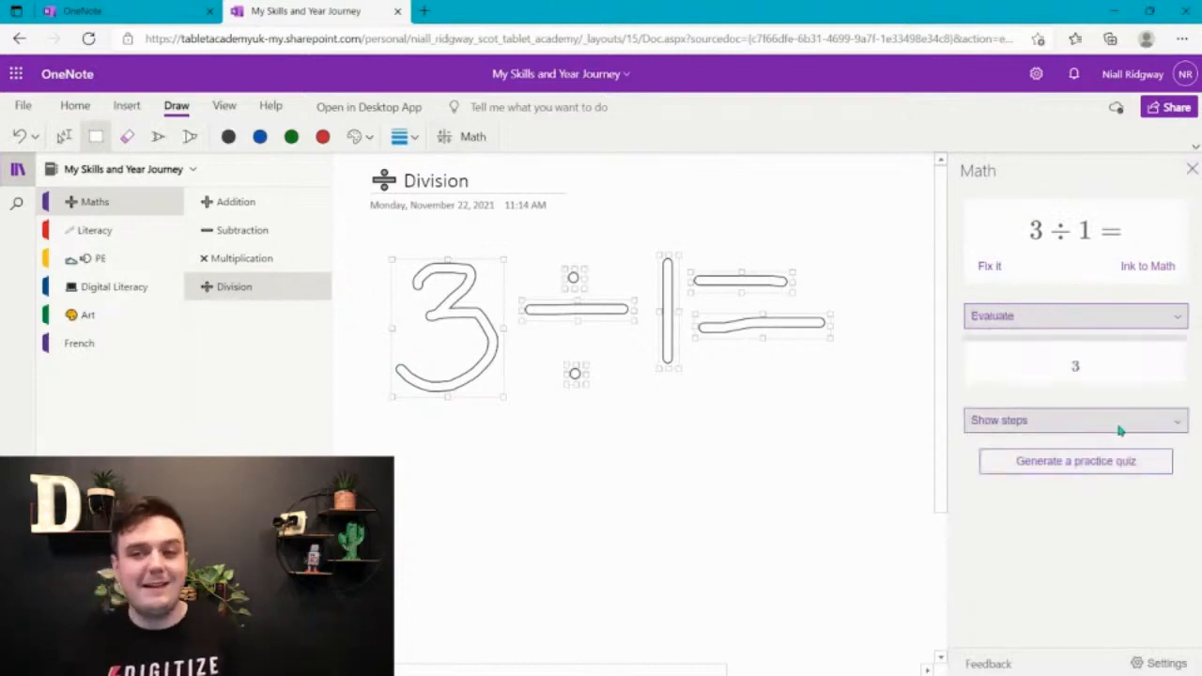